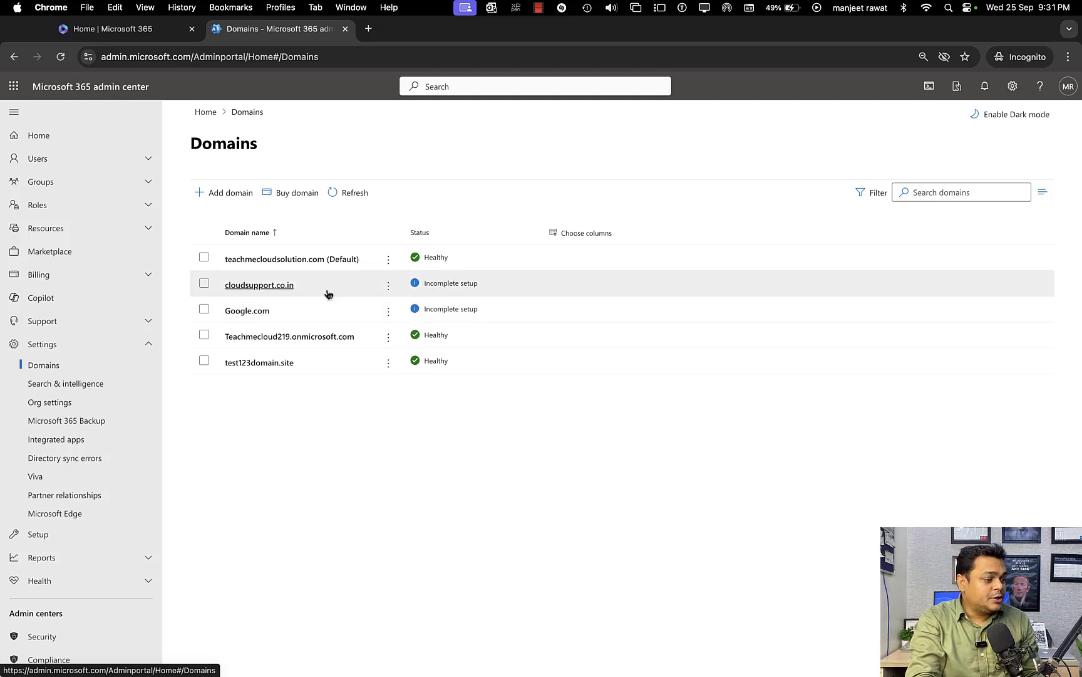
# Go to the Setup page and start installing Microsoft 365 from the latest Microsoft 365 apps card.
pyautogui.click(148, 345)
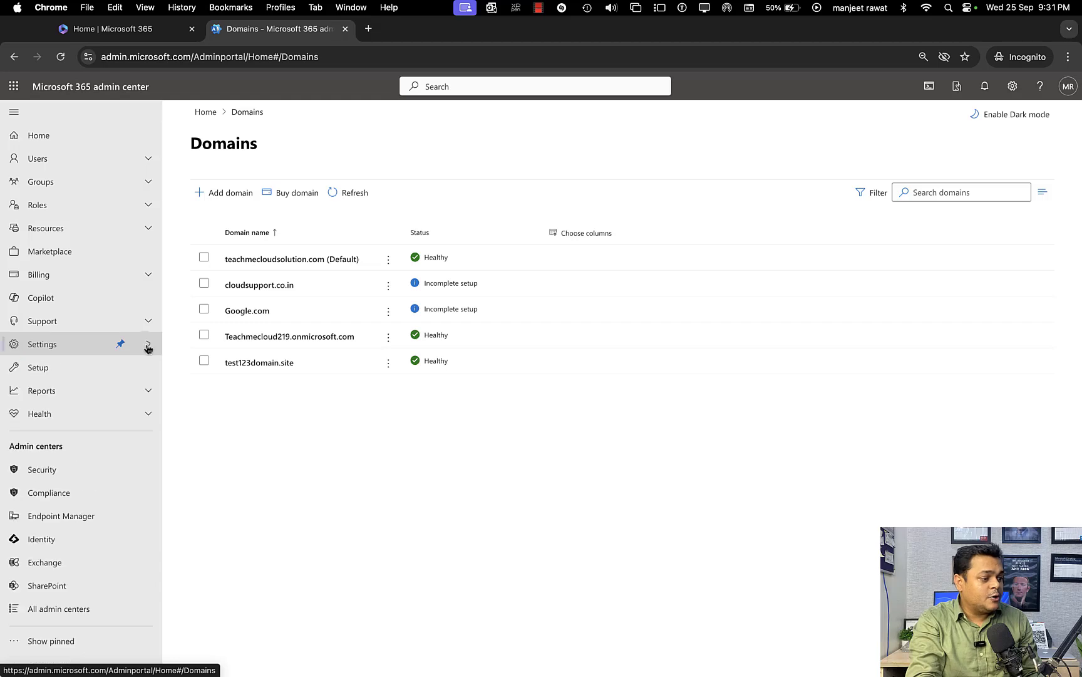
pyautogui.click(44, 376)
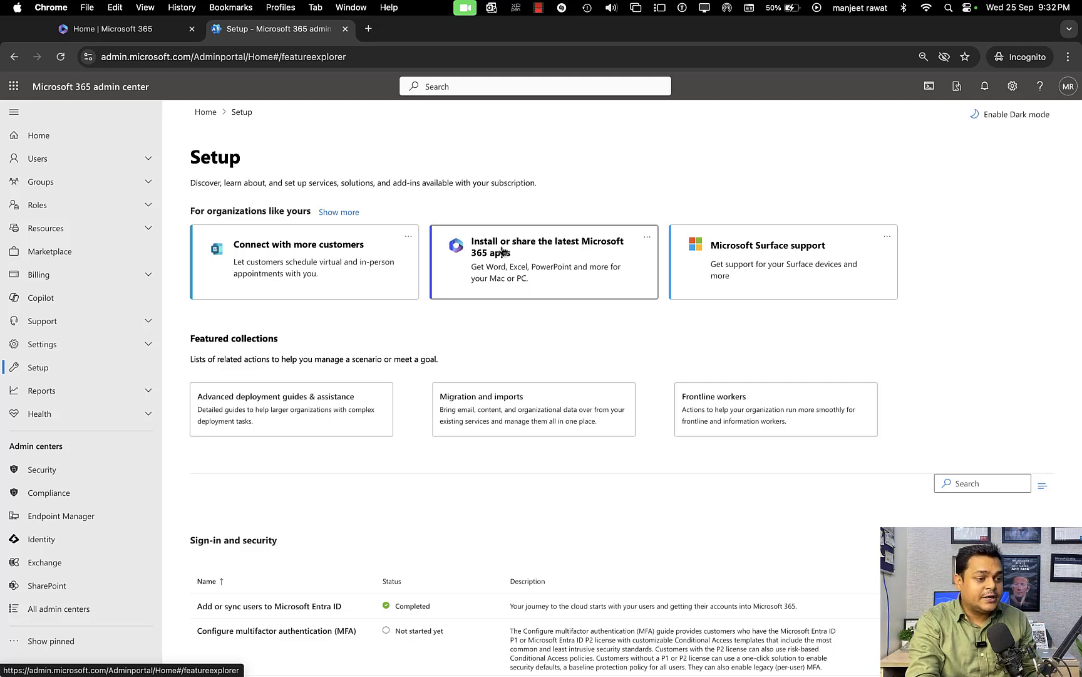
pyautogui.click(526, 272)
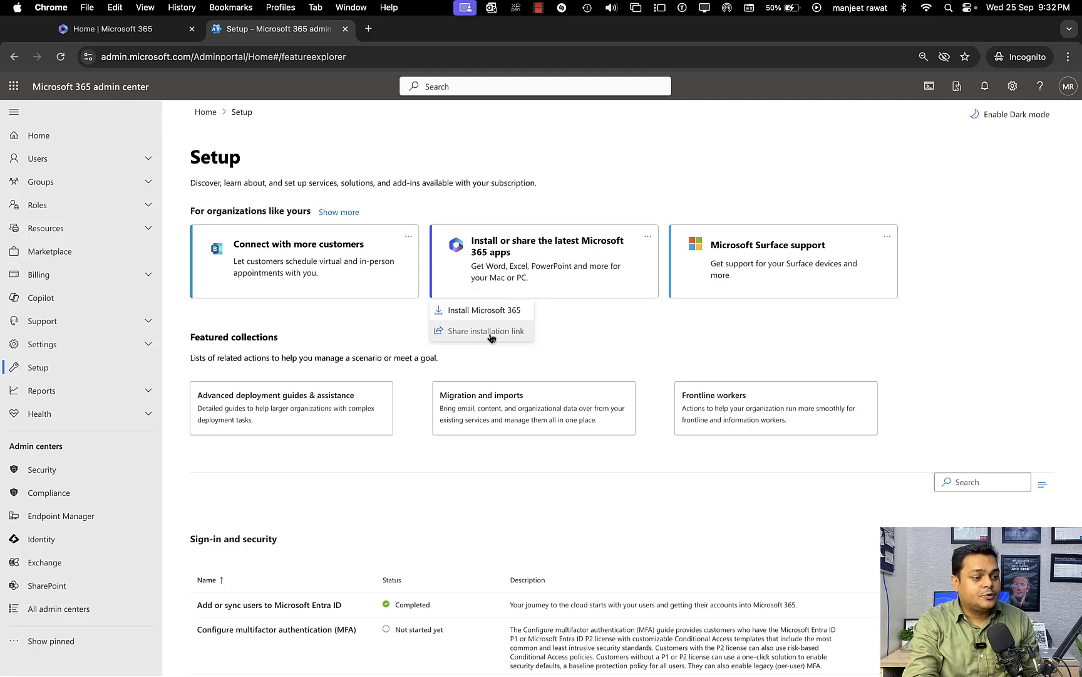
pyautogui.click(479, 310)
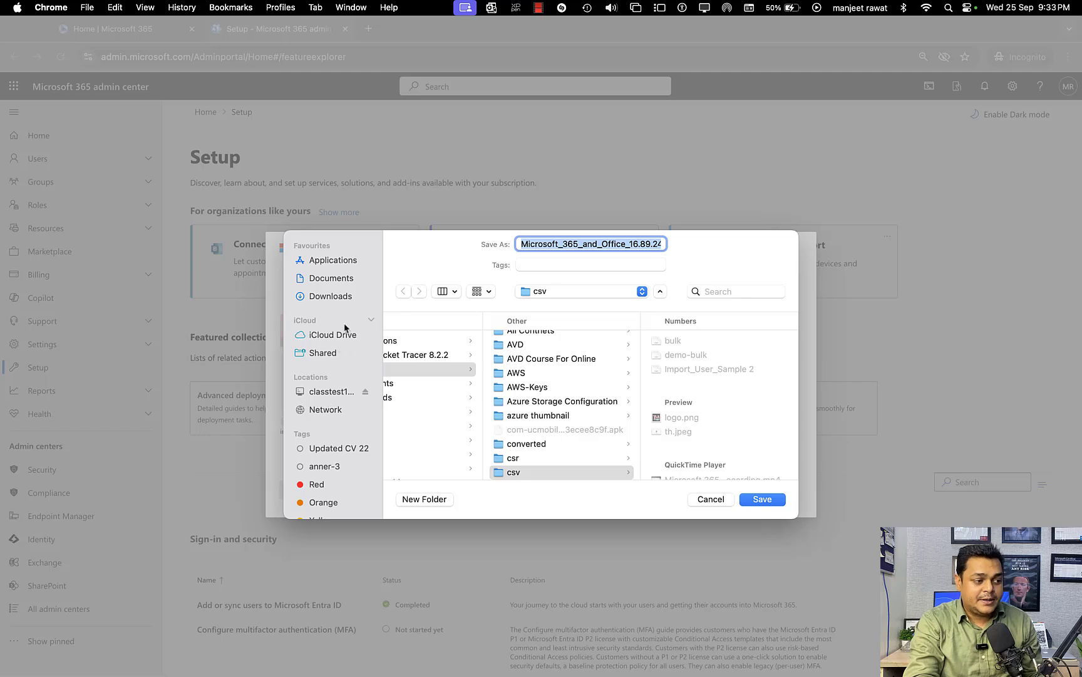
# Save the Microsoft 365 and Office installer package in the csv folder and check its download progress.
pyautogui.scroll(-3, 331, 385)
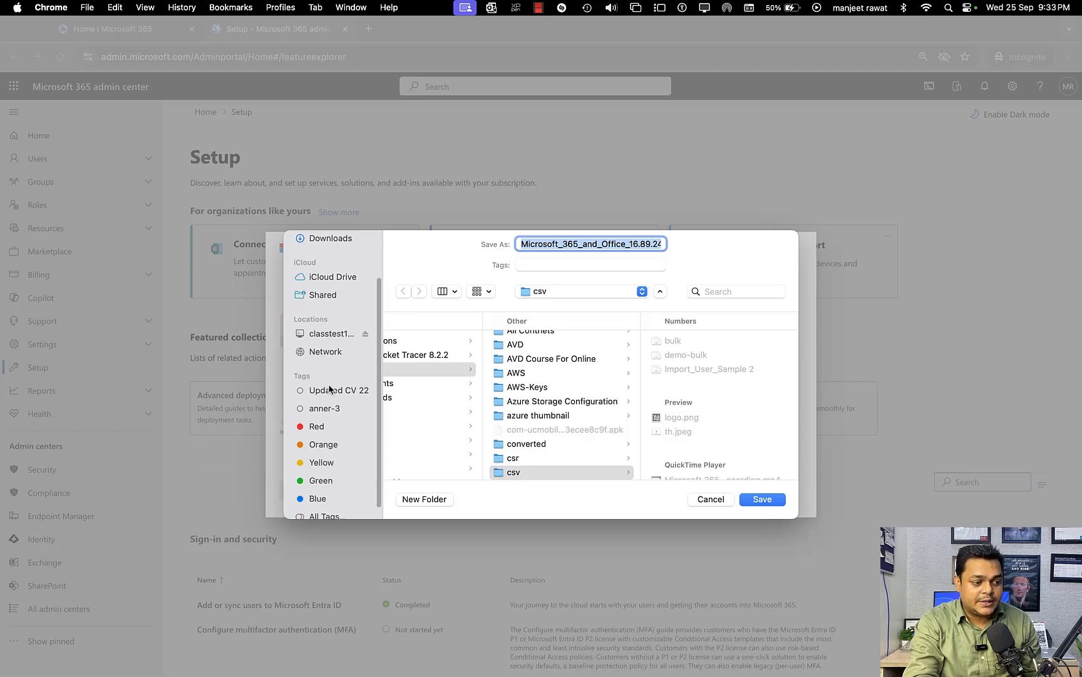
pyautogui.scroll(3, 351, 373)
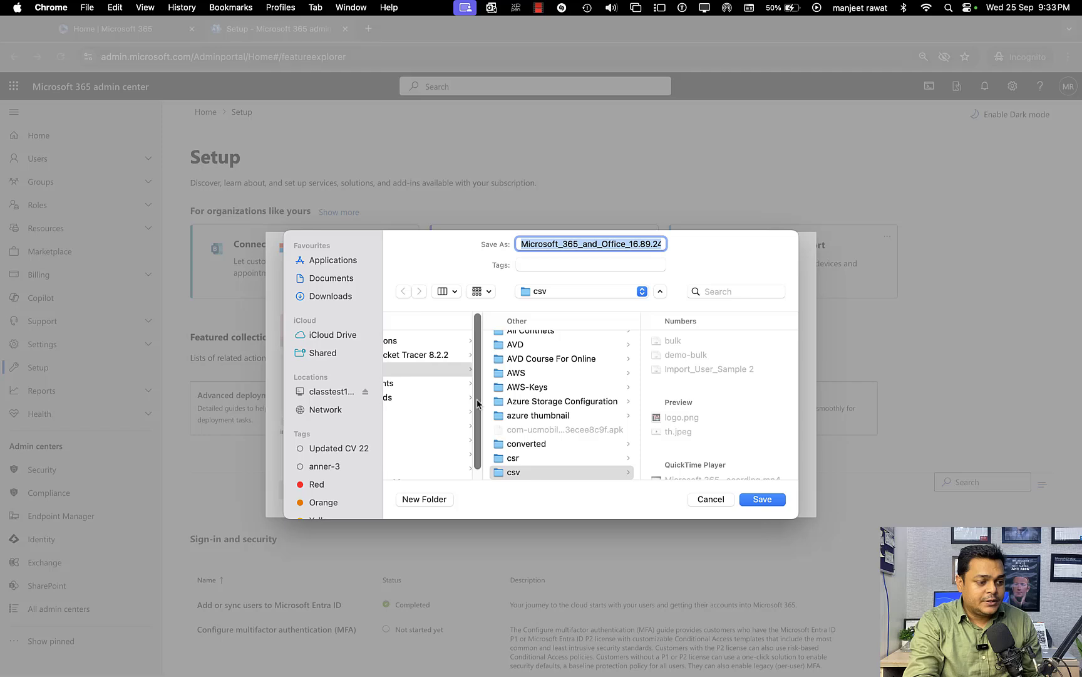
pyautogui.scroll(2, 546, 418)
pyautogui.scroll(-4, 543, 429)
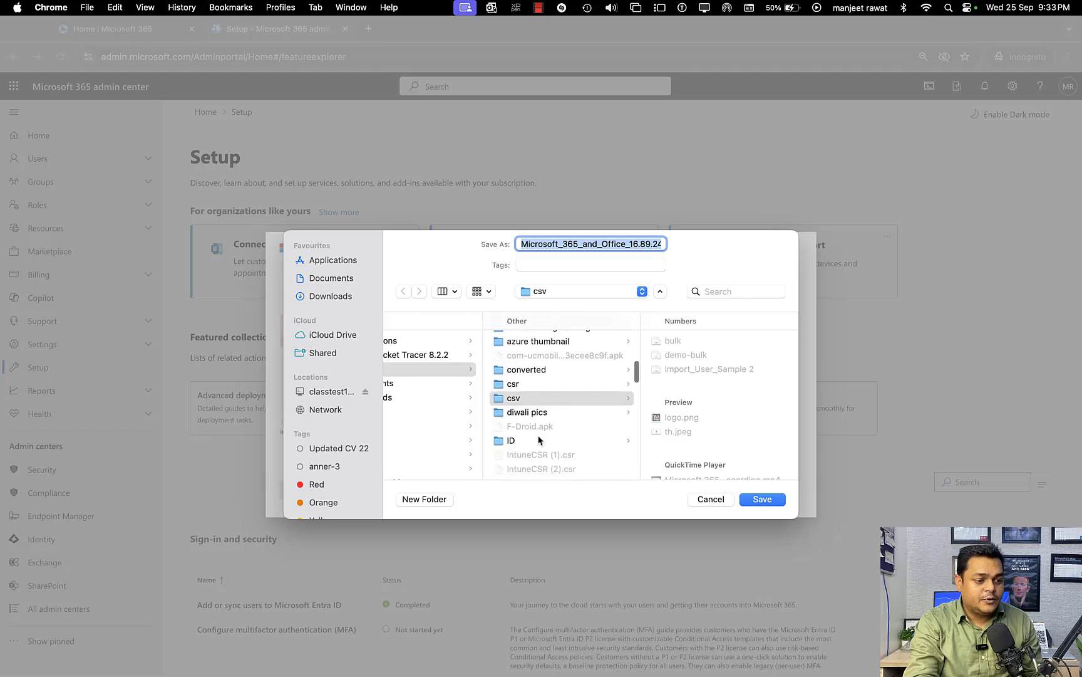
pyautogui.click(526, 405)
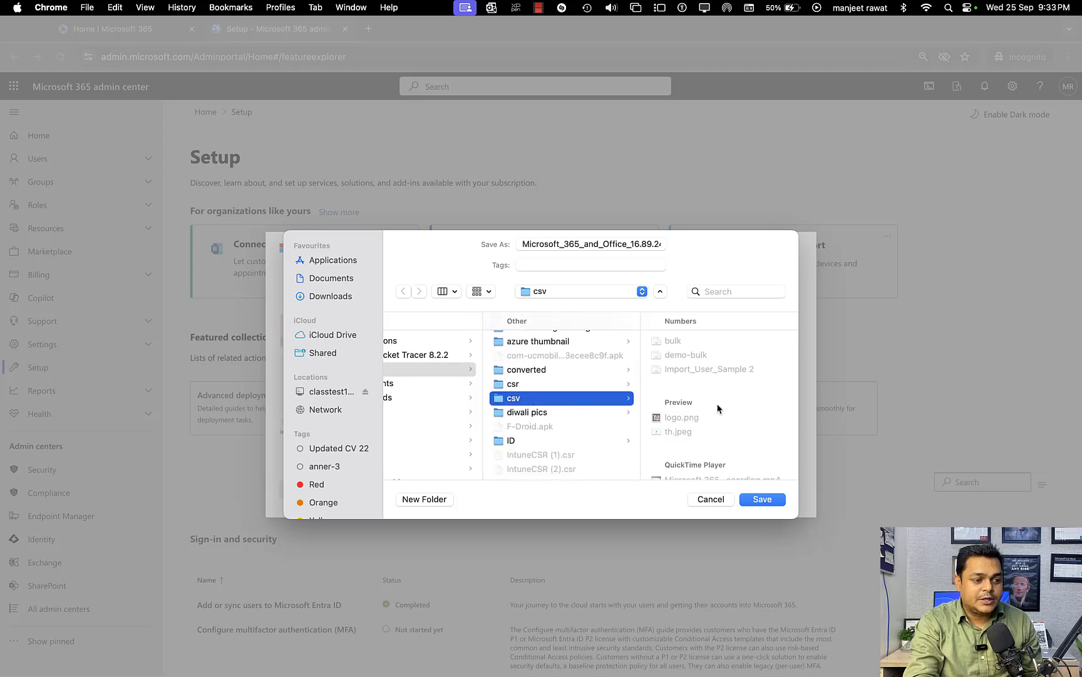
pyautogui.click(763, 500)
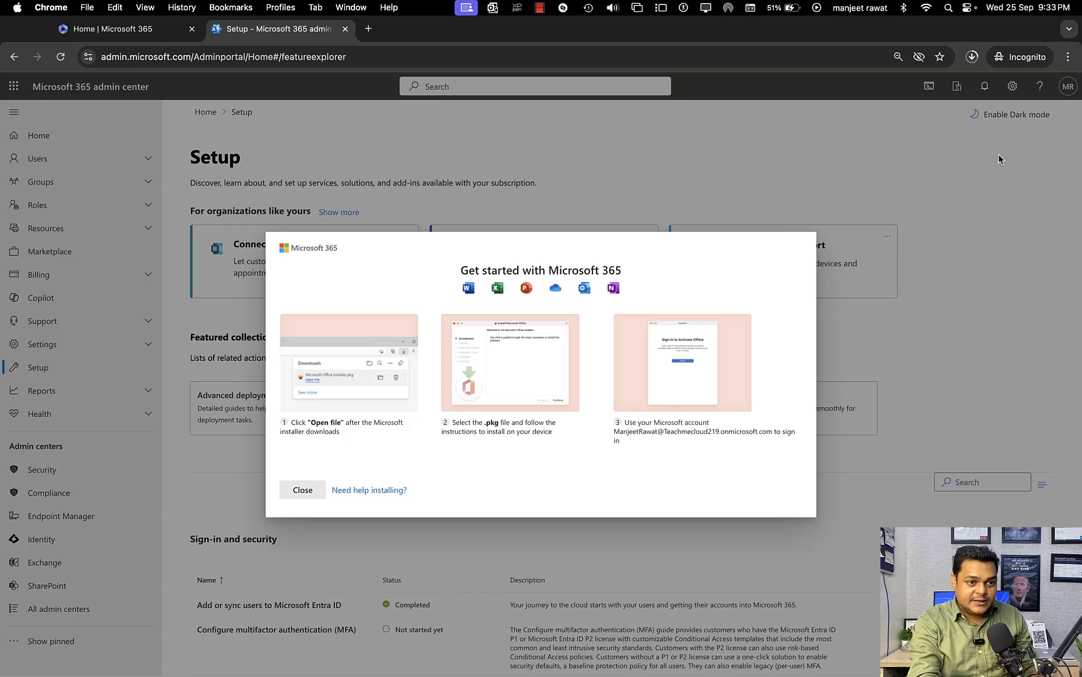
pyautogui.click(972, 58)
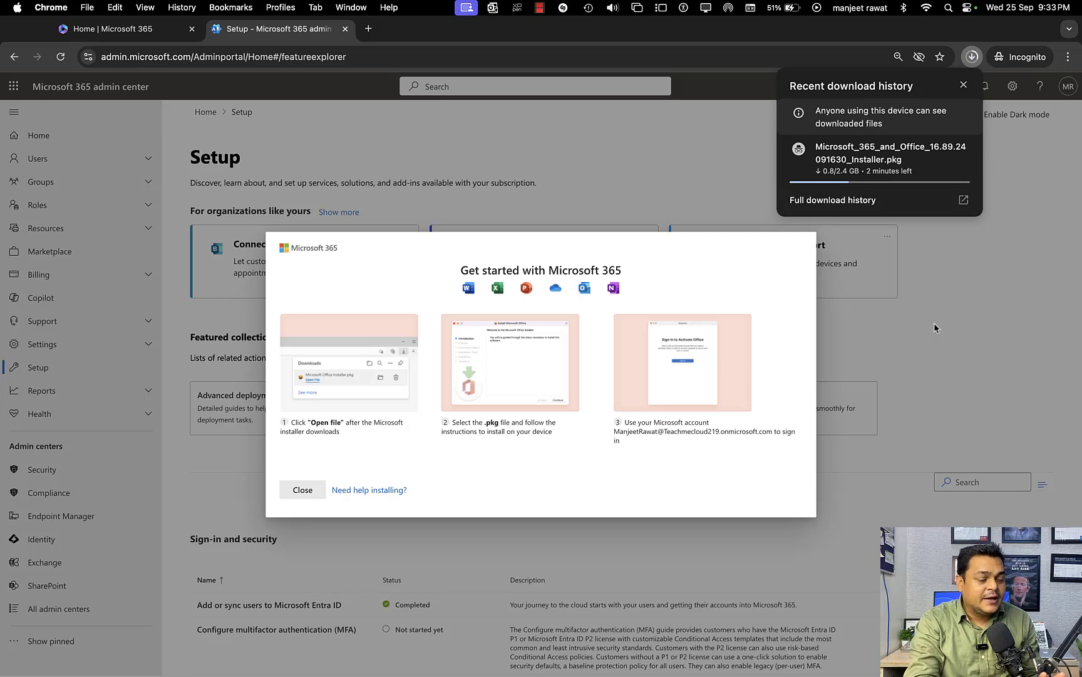
pyautogui.click(959, 341)
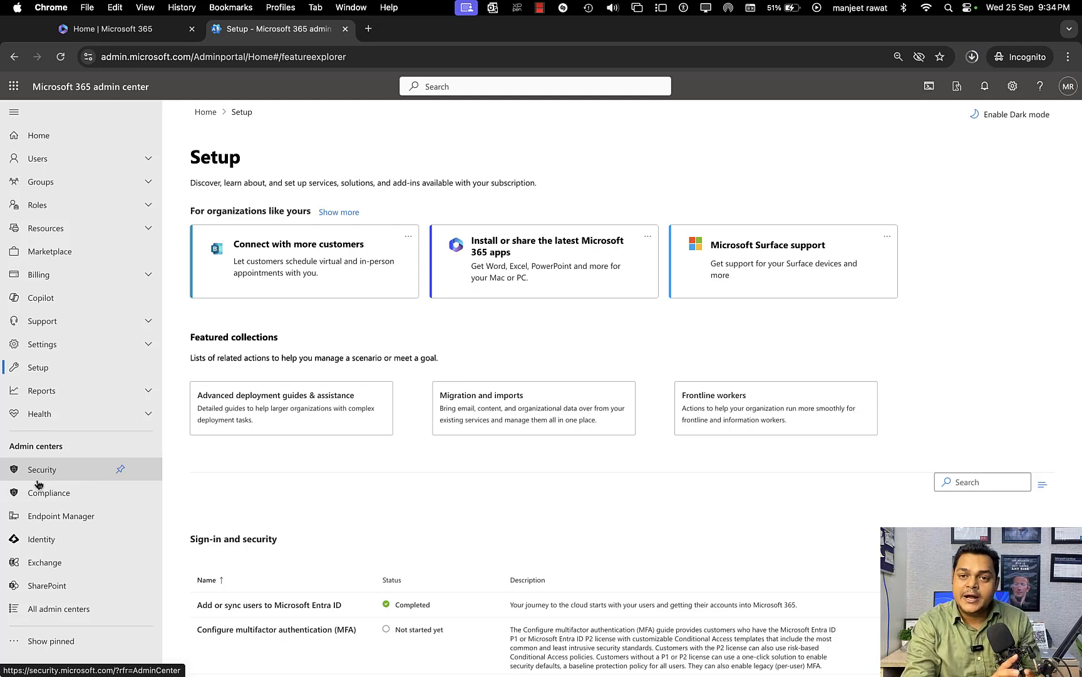
# Open the Identity admin center, skip the Microsoft Authenticator setup and decline to stay signed in.
pyautogui.click(34, 540)
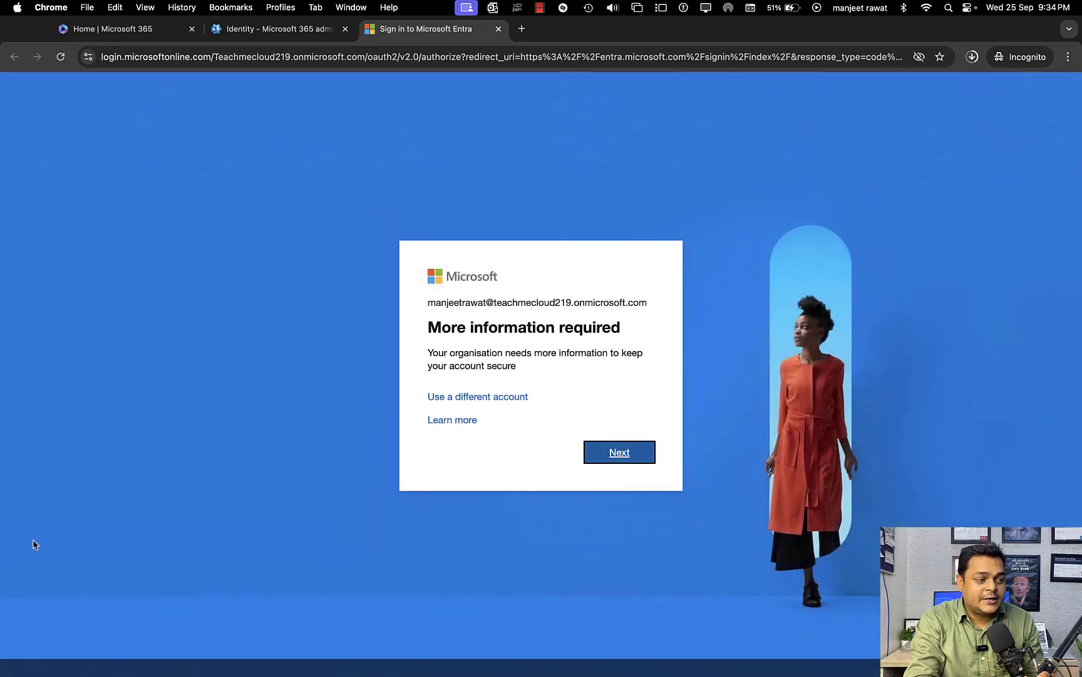
pyautogui.click(610, 454)
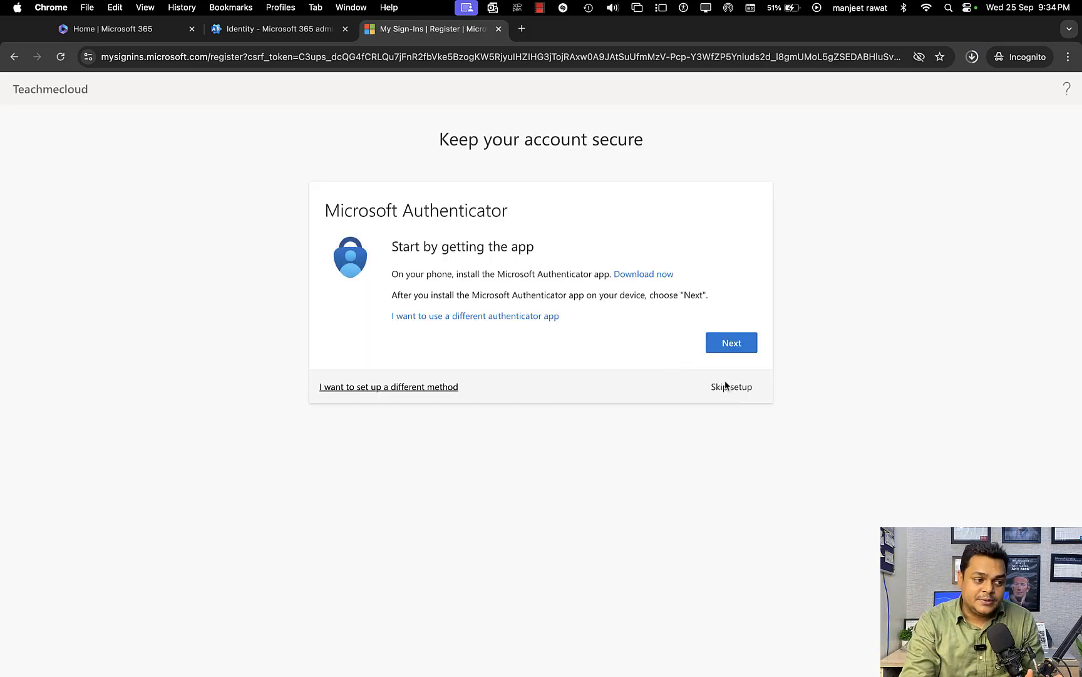
pyautogui.click(728, 387)
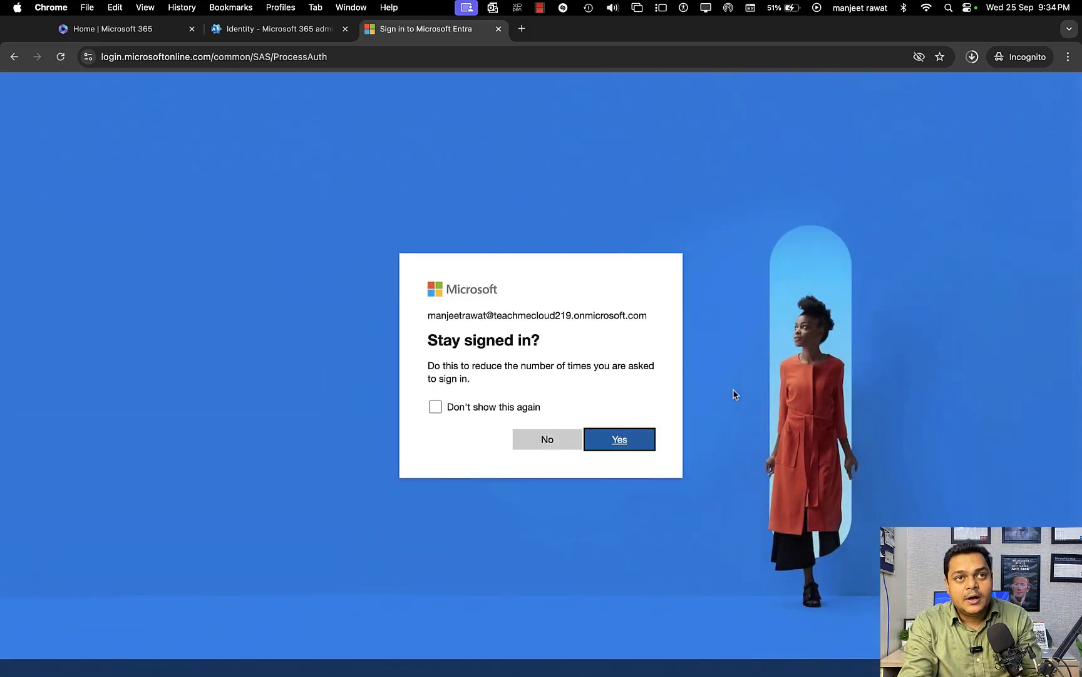
pyautogui.click(550, 440)
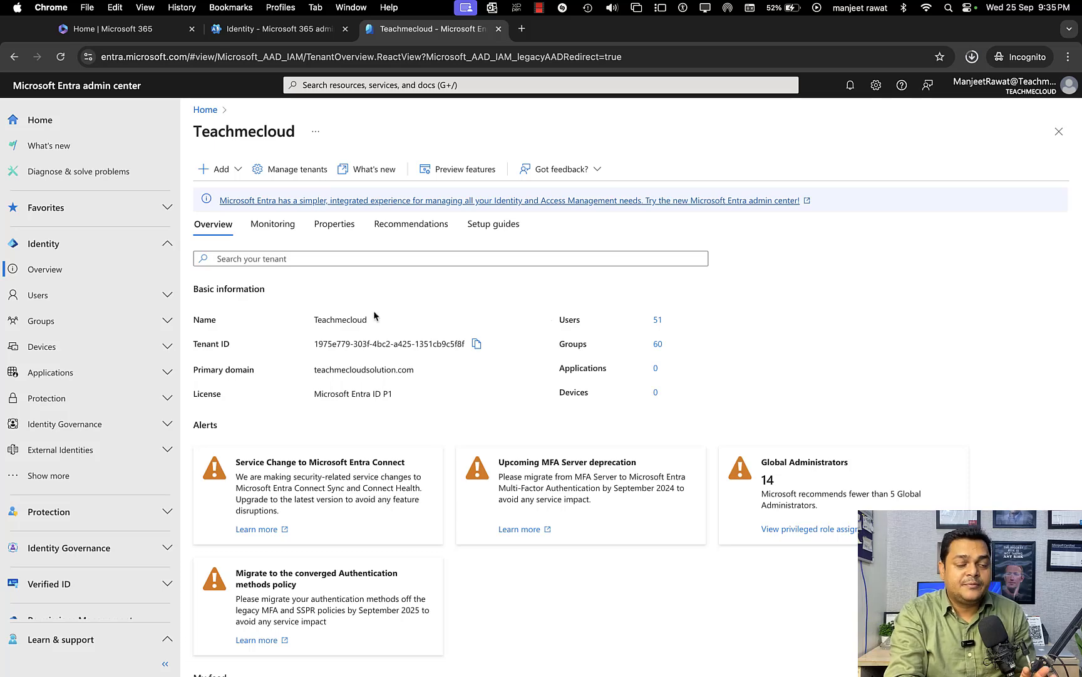
# Review the tenant's identity overview and the list of all users in the Microsoft Entra admin center.
pyautogui.click(46, 270)
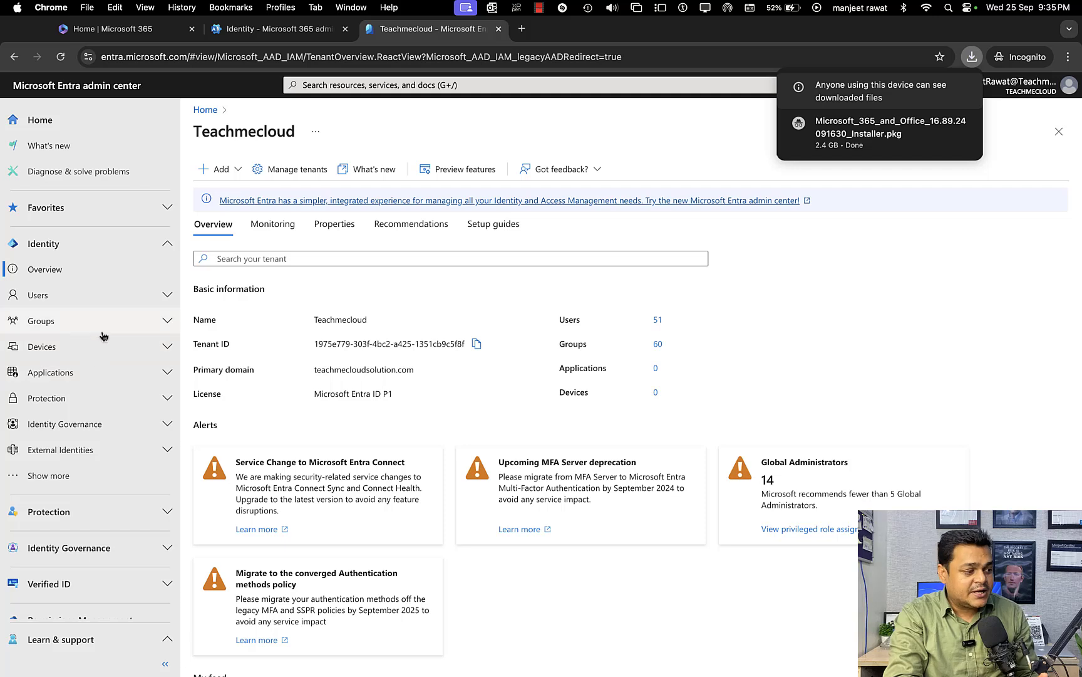
pyautogui.click(63, 295)
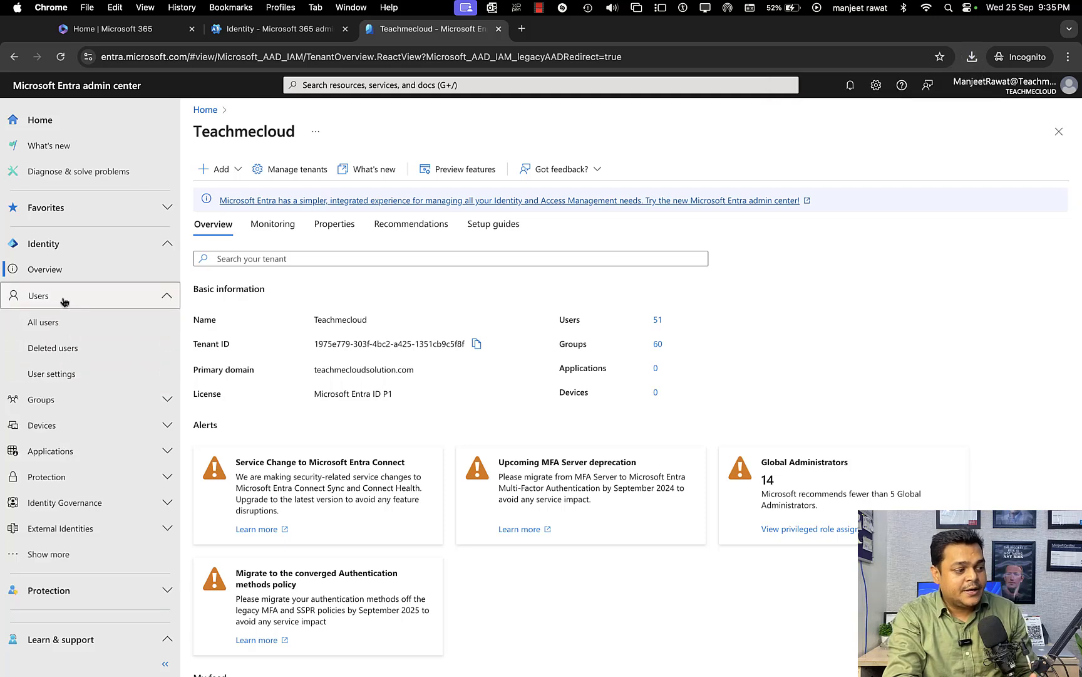
pyautogui.click(53, 321)
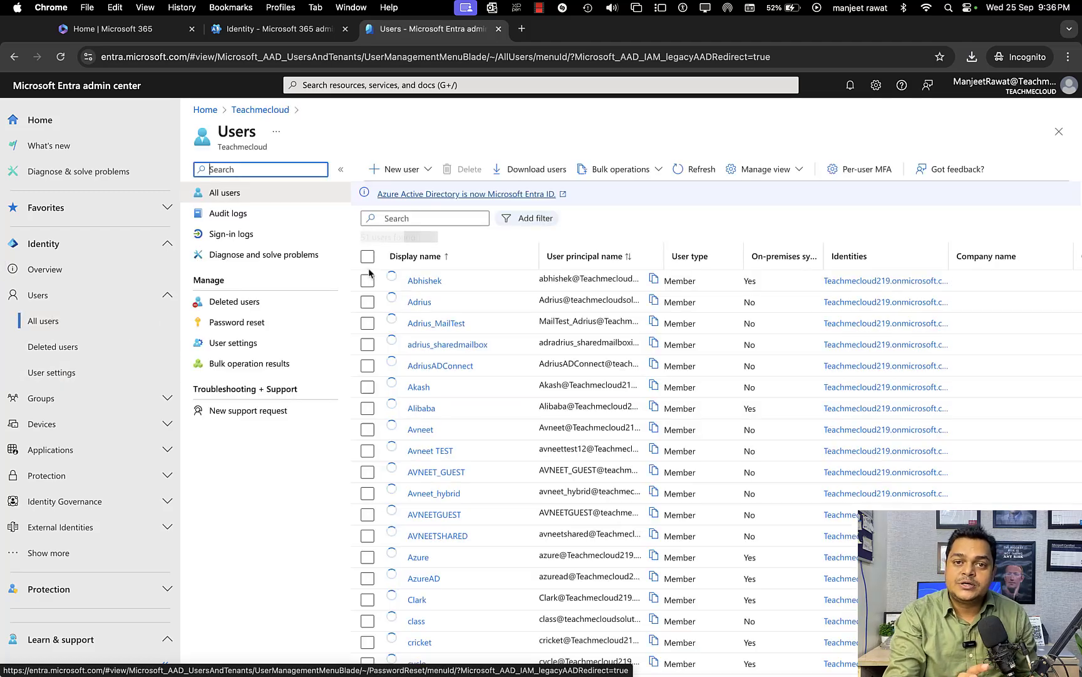
pyautogui.scroll(-2, 558, 425)
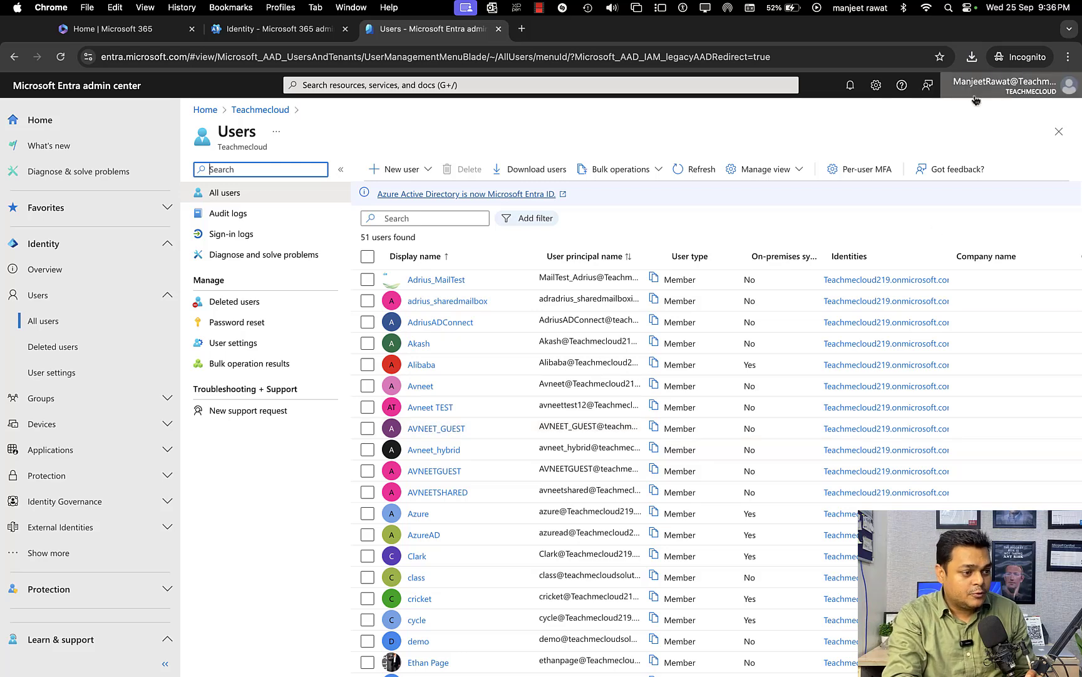
# Show the downloaded Microsoft 365 installer package in Finder and launch it.
pyautogui.click(973, 57)
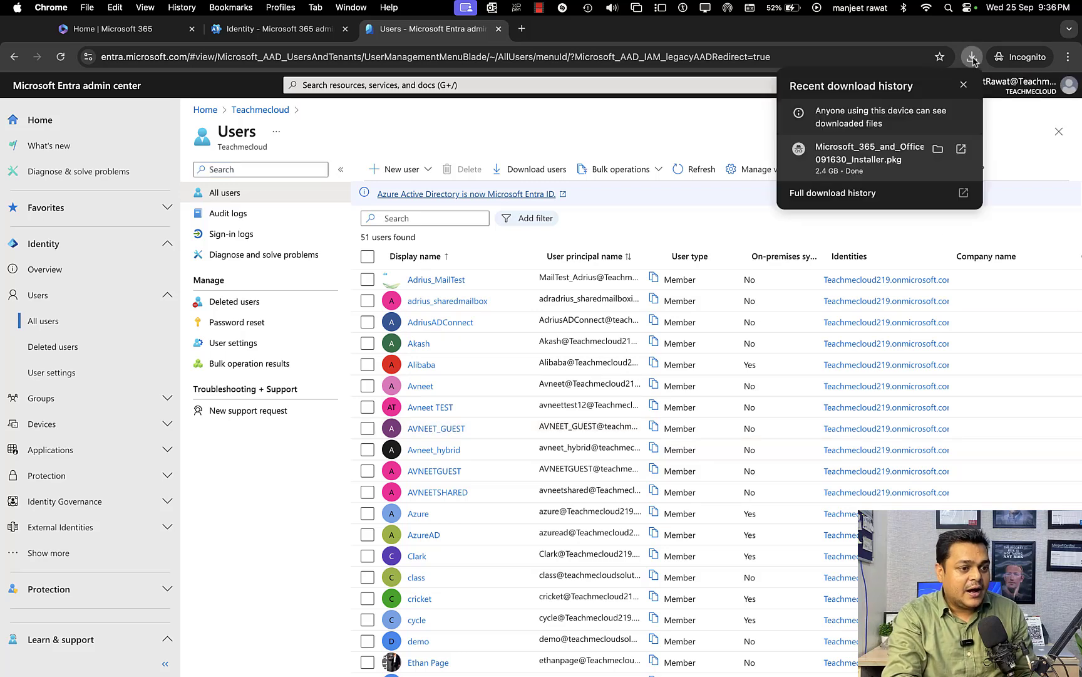
pyautogui.click(938, 149)
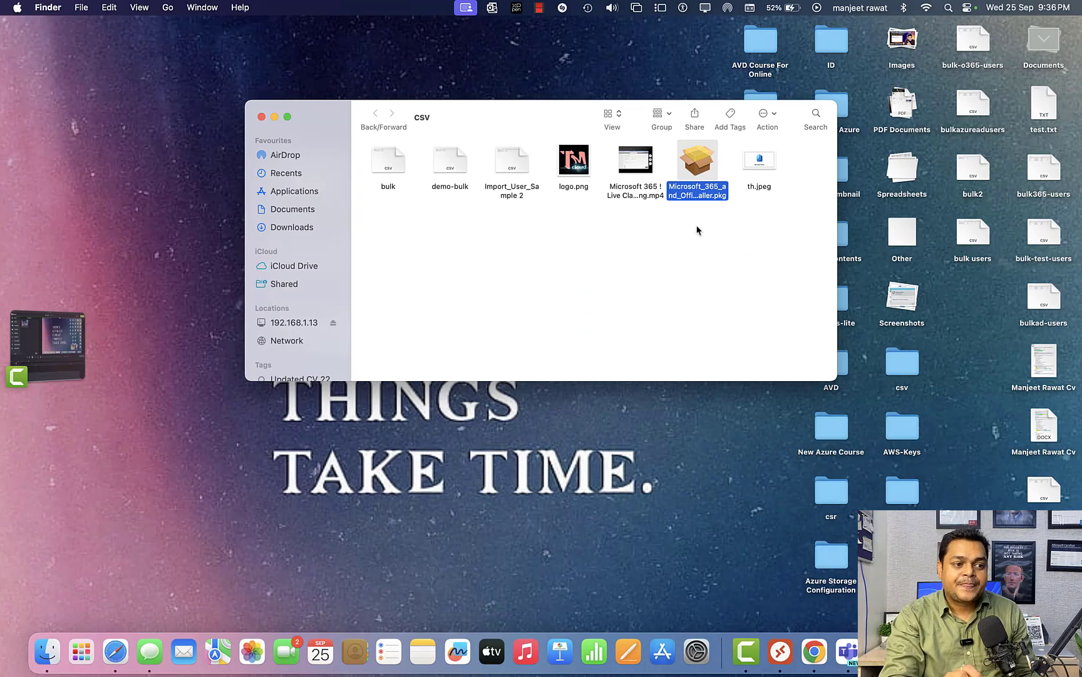
pyautogui.rightClick(702, 198)
pyautogui.click(729, 204)
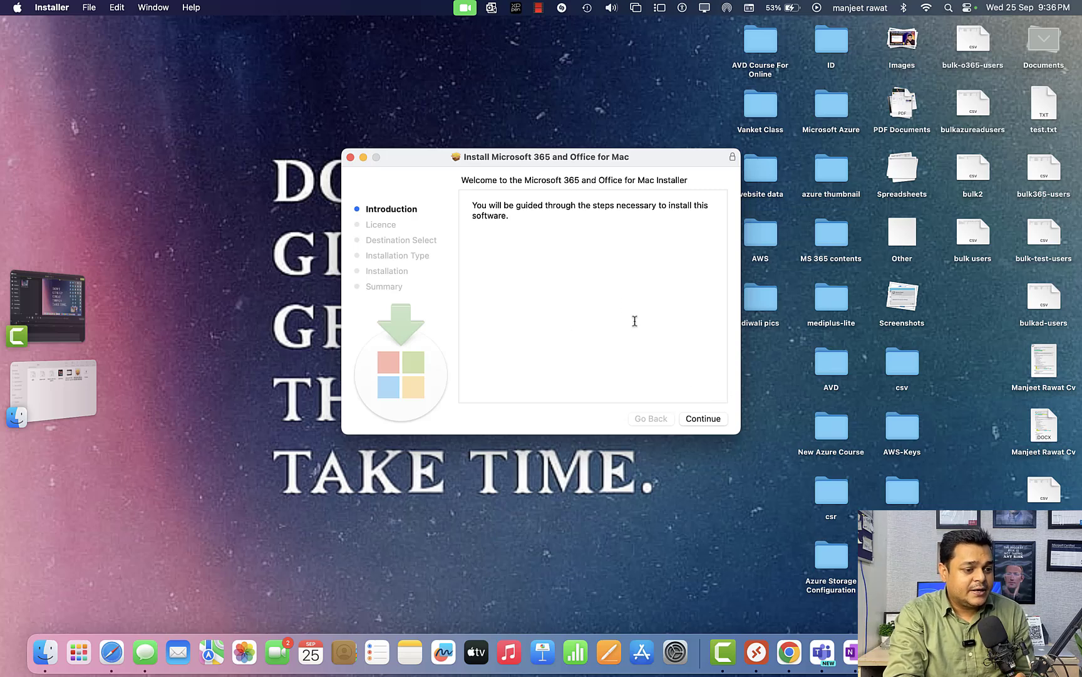
# Agree to the software licence terms and choose installation for all users of this computer.
pyautogui.click(715, 422)
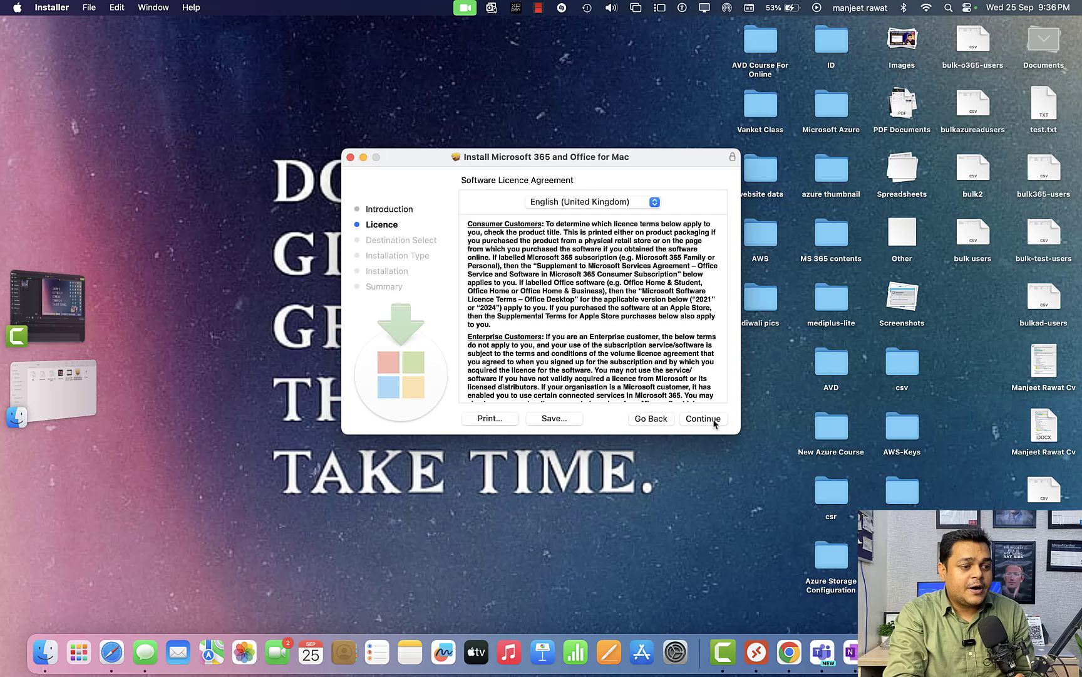
pyautogui.click(714, 421)
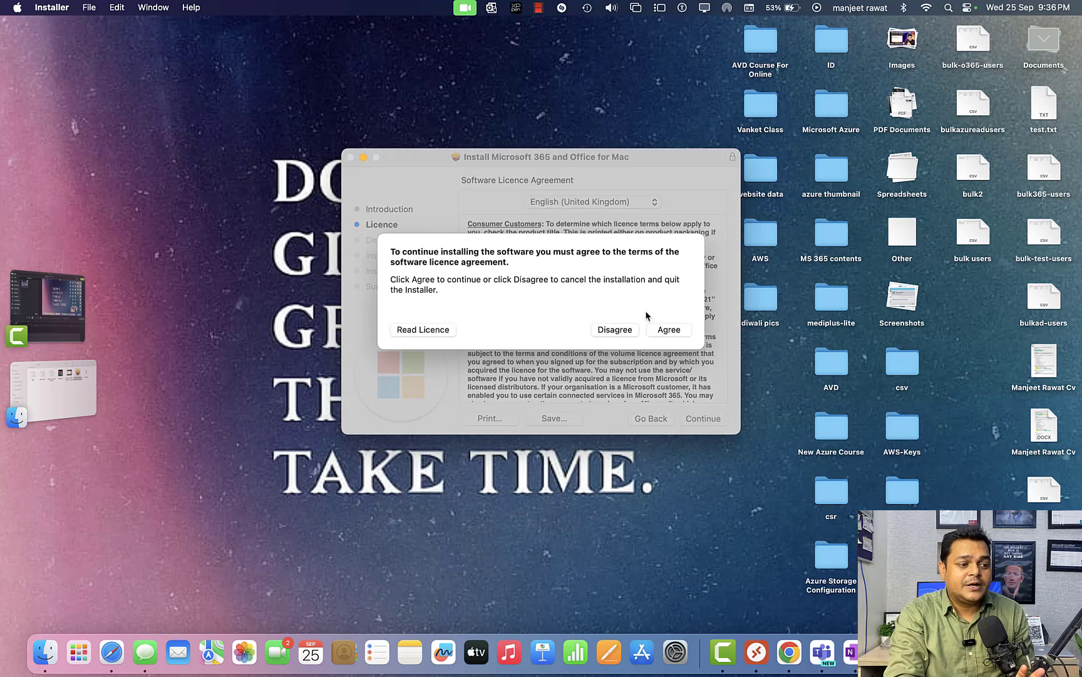
pyautogui.click(669, 330)
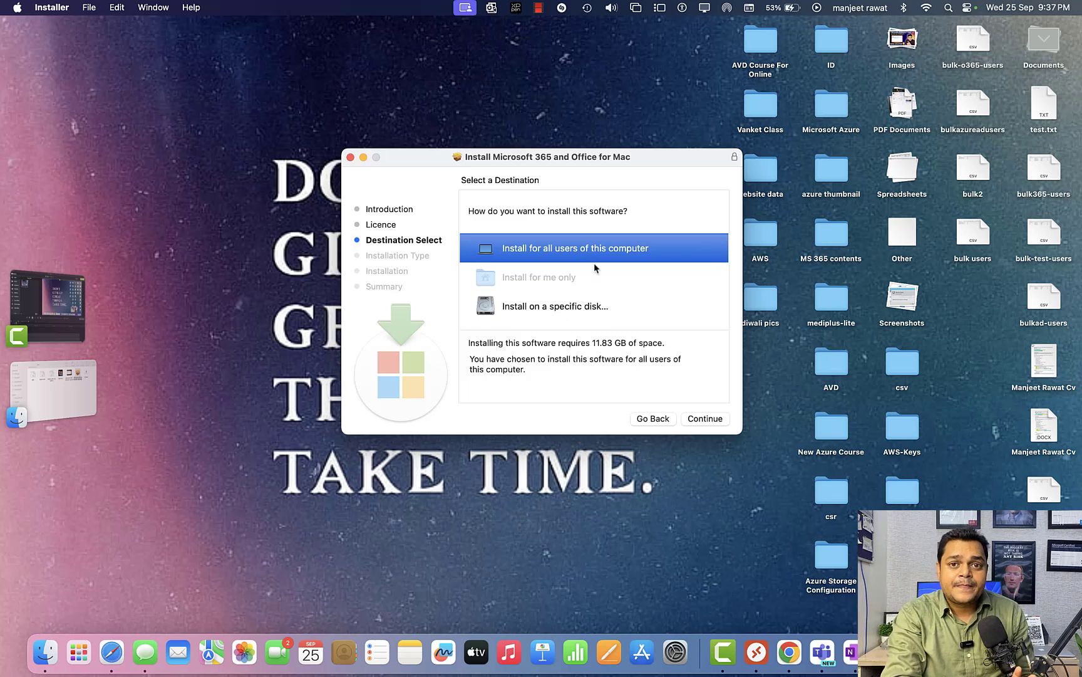
pyautogui.click(706, 419)
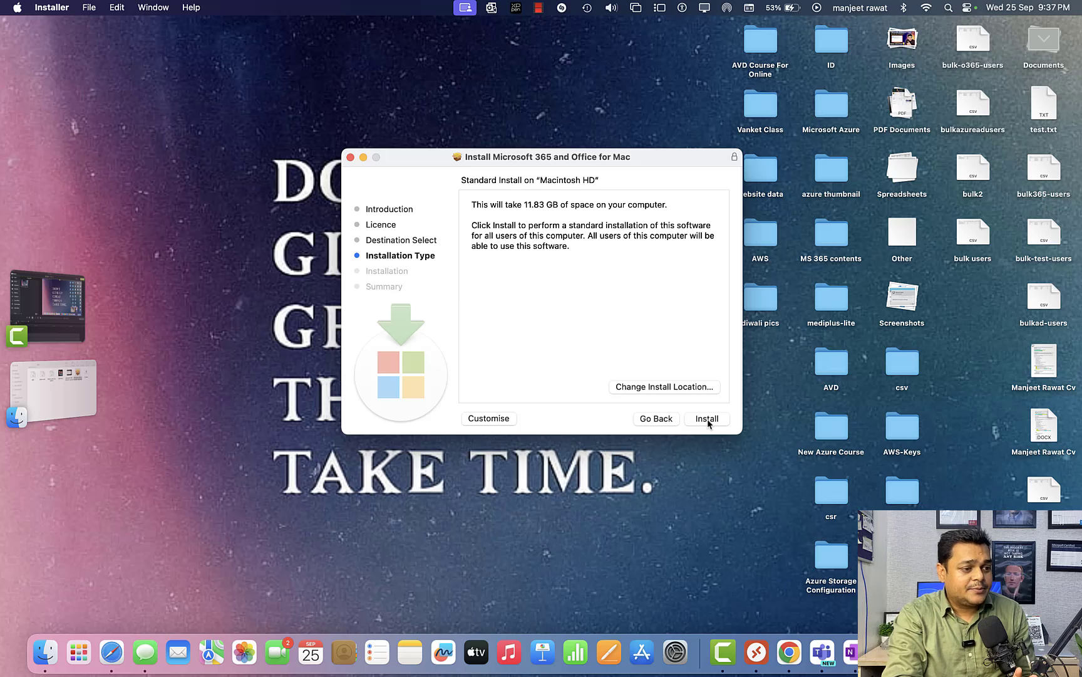
# Start the standard installation, closing OneNote and Outlook, and authorise it with the Mac account password.
pyautogui.click(708, 419)
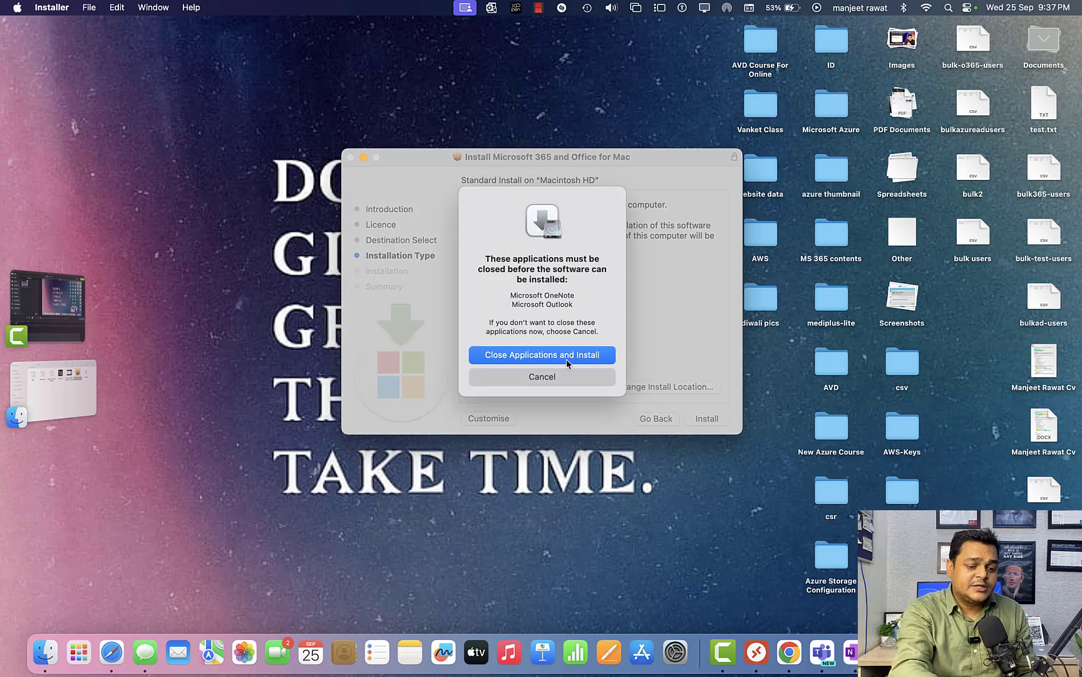
pyautogui.click(567, 354)
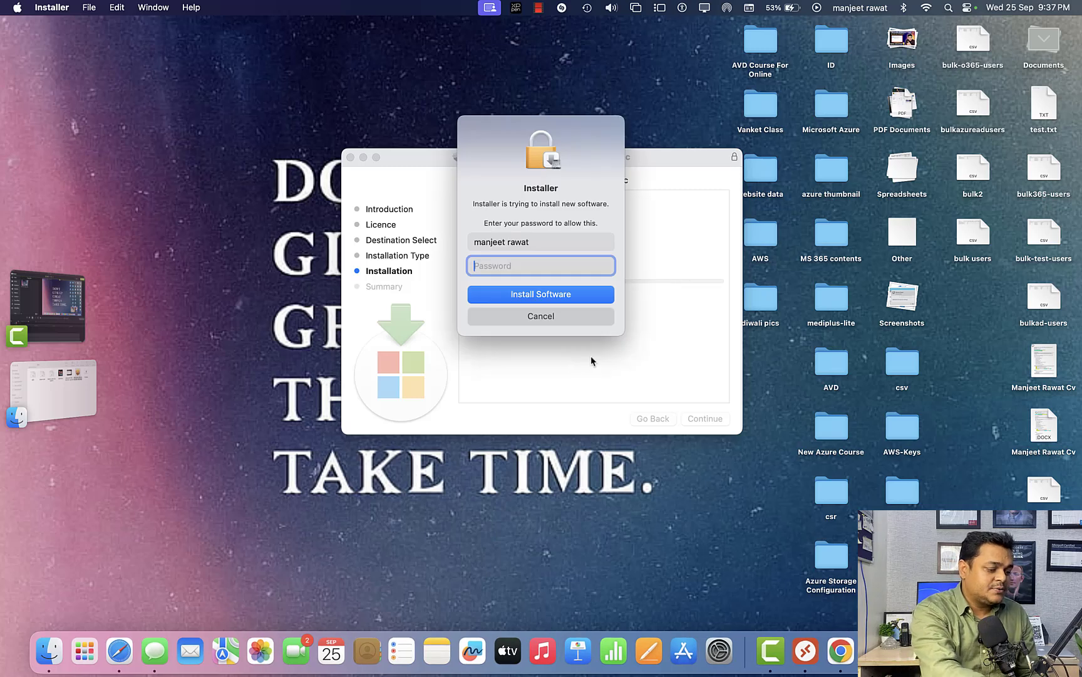
pyautogui.write('*****')
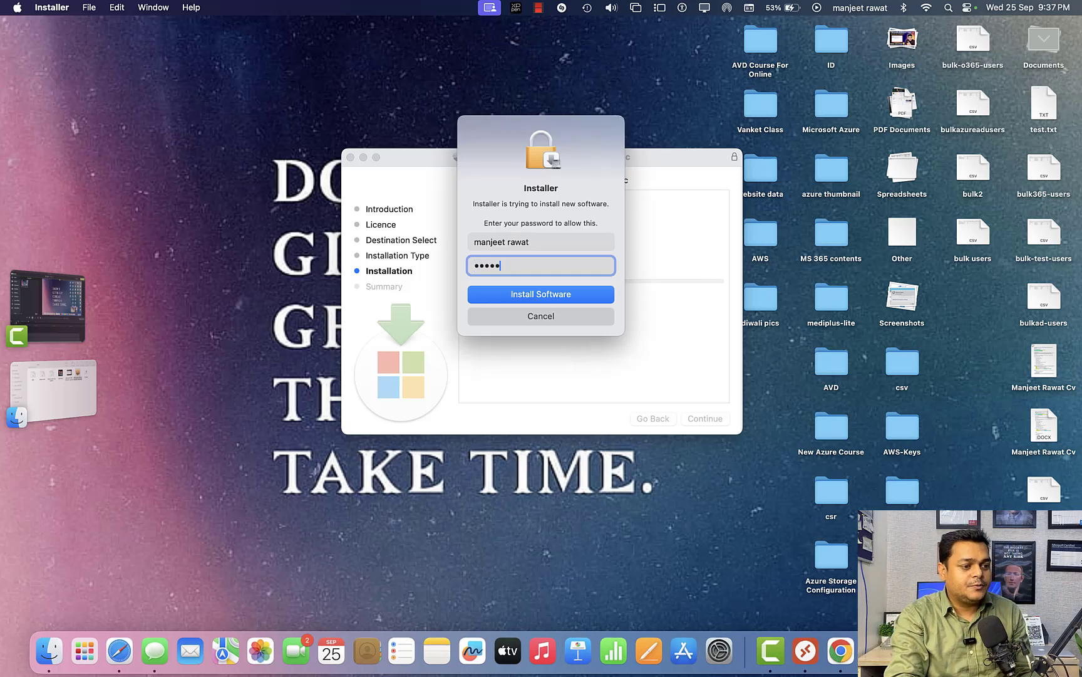
pyautogui.write('*****')
pyautogui.press('Return')
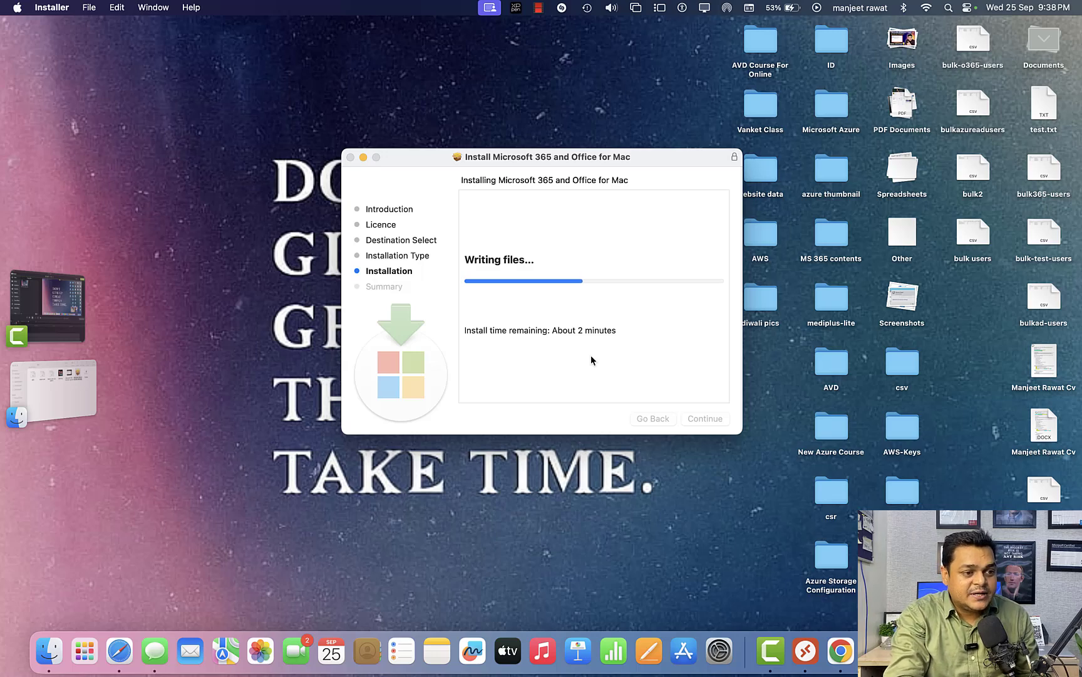
pyautogui.click(53, 401)
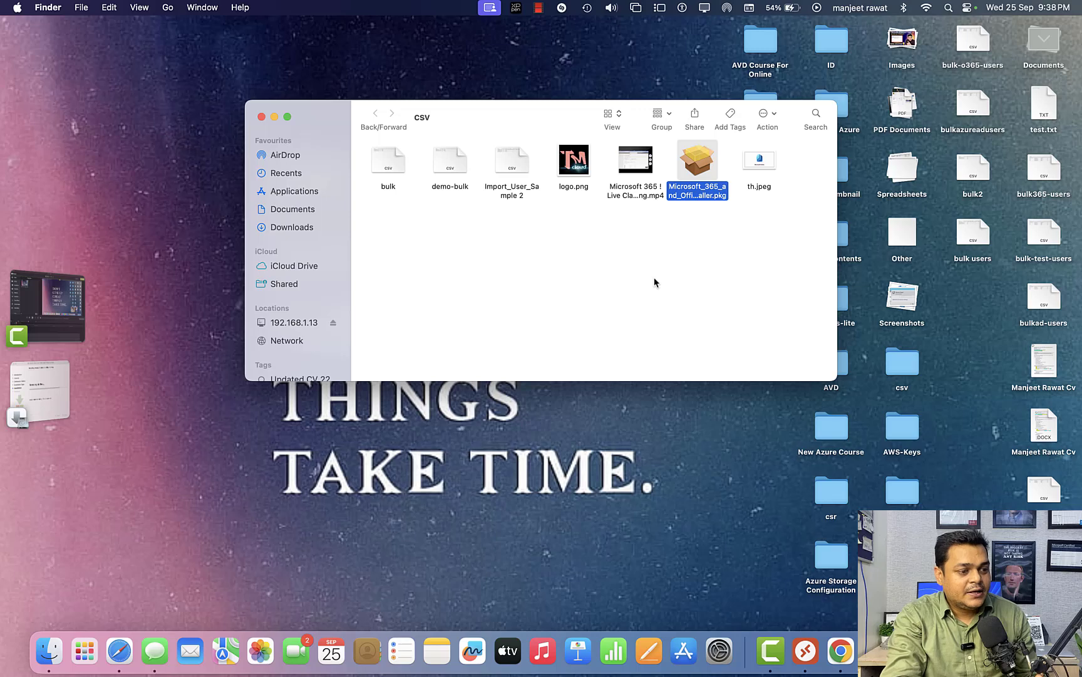
pyautogui.click(51, 396)
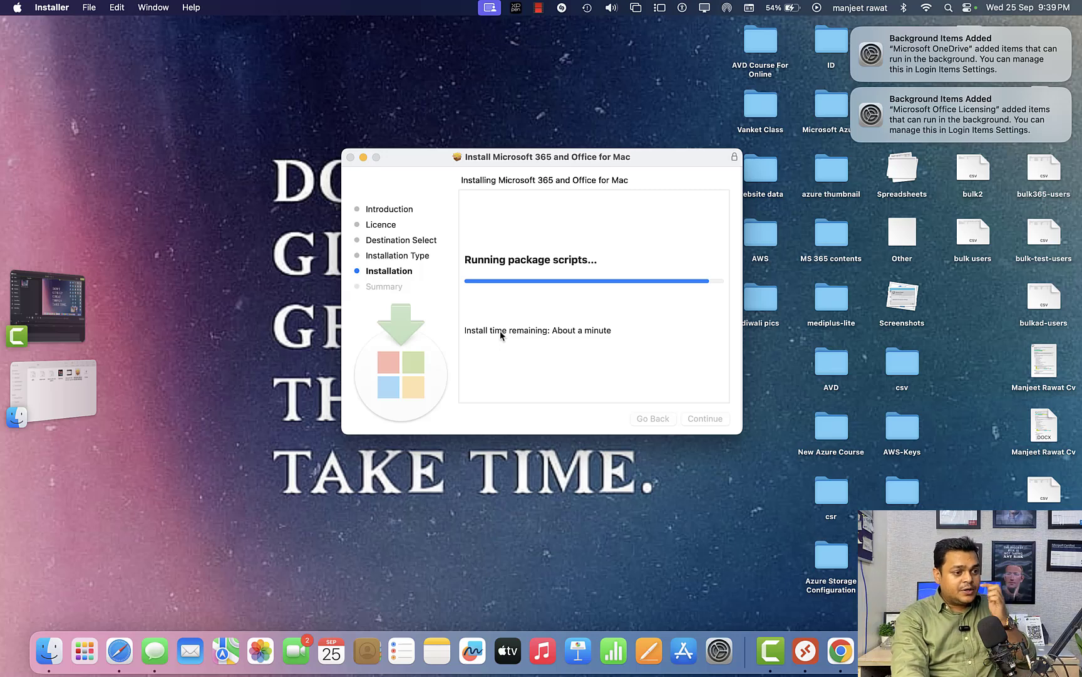
# Switch back to the Microsoft Entra admin center in Chrome and view the options under Devices.
pyautogui.hotkey('ctrl', 'Right')
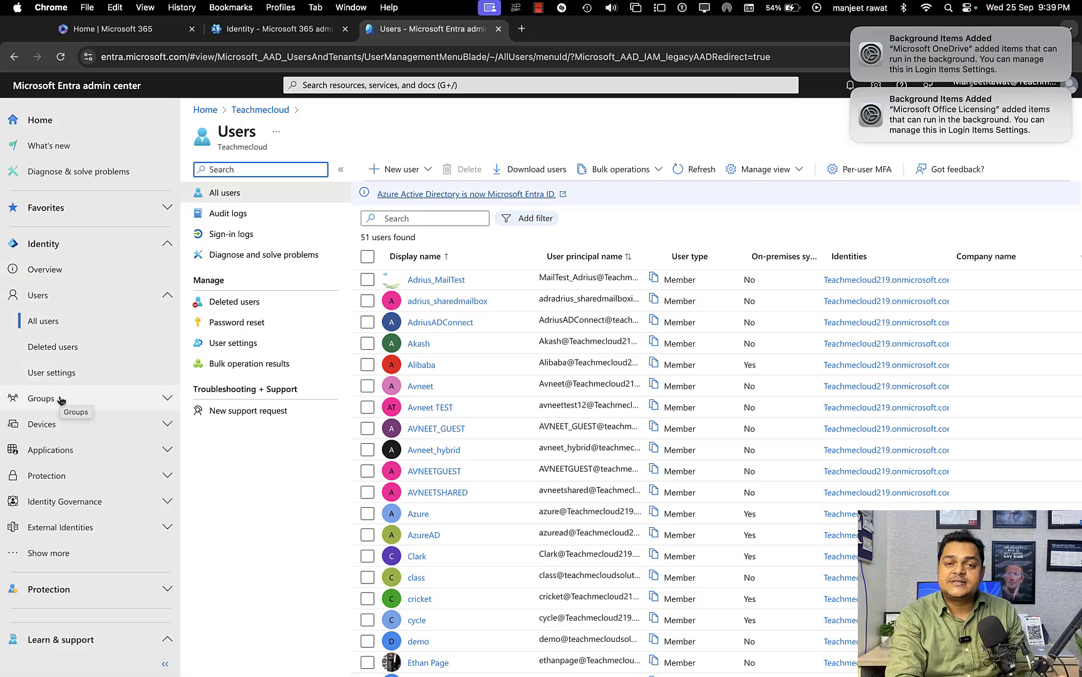
pyautogui.click(67, 425)
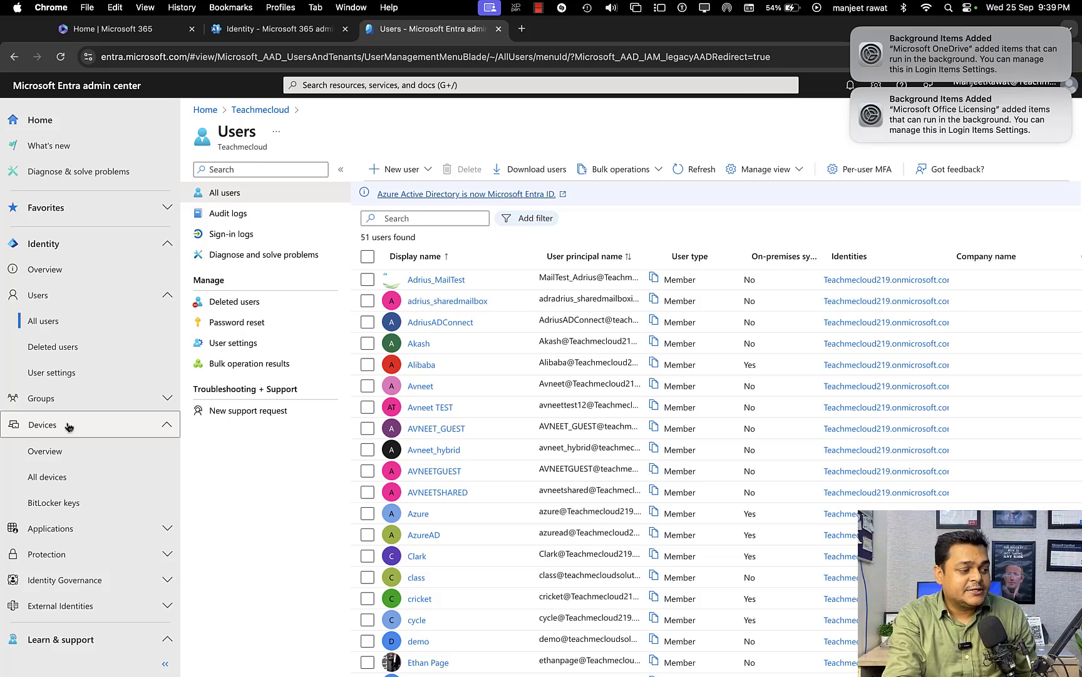
pyautogui.scroll(-3, 94, 463)
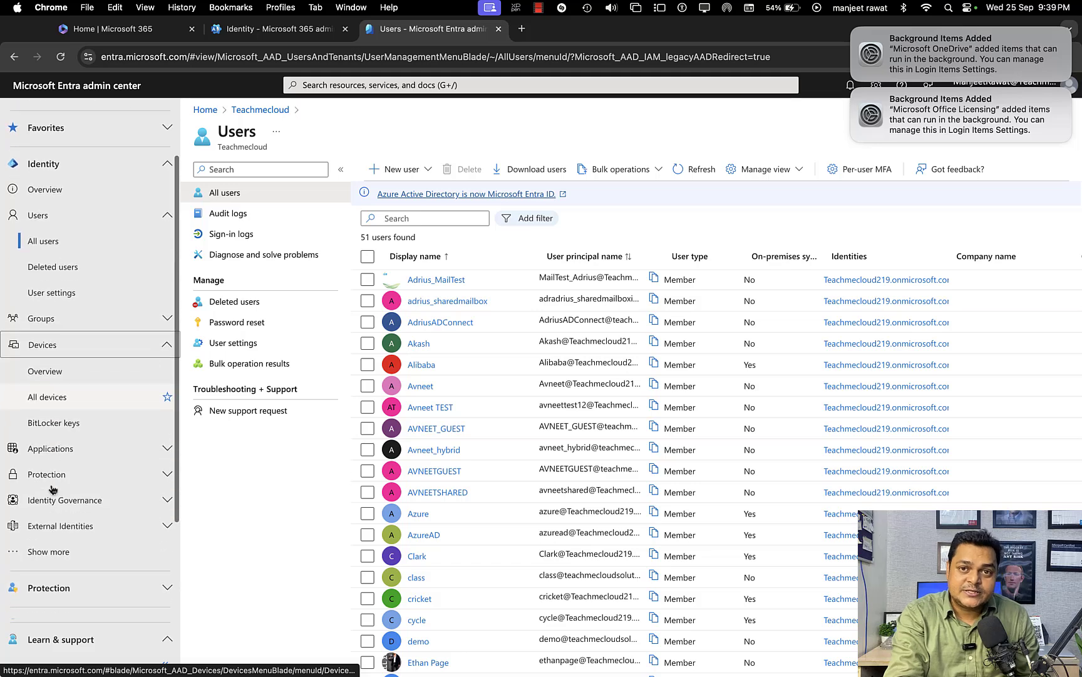
# View the options under Applications and Protection in the Entra admin center navigation.
pyautogui.click(139, 457)
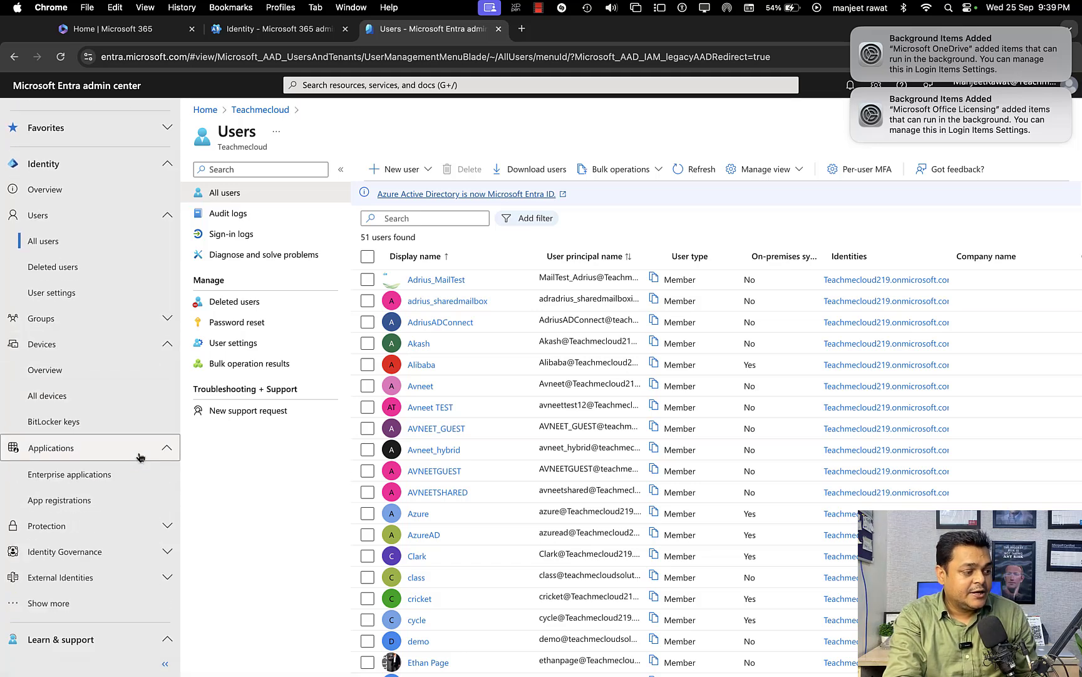
pyautogui.click(91, 530)
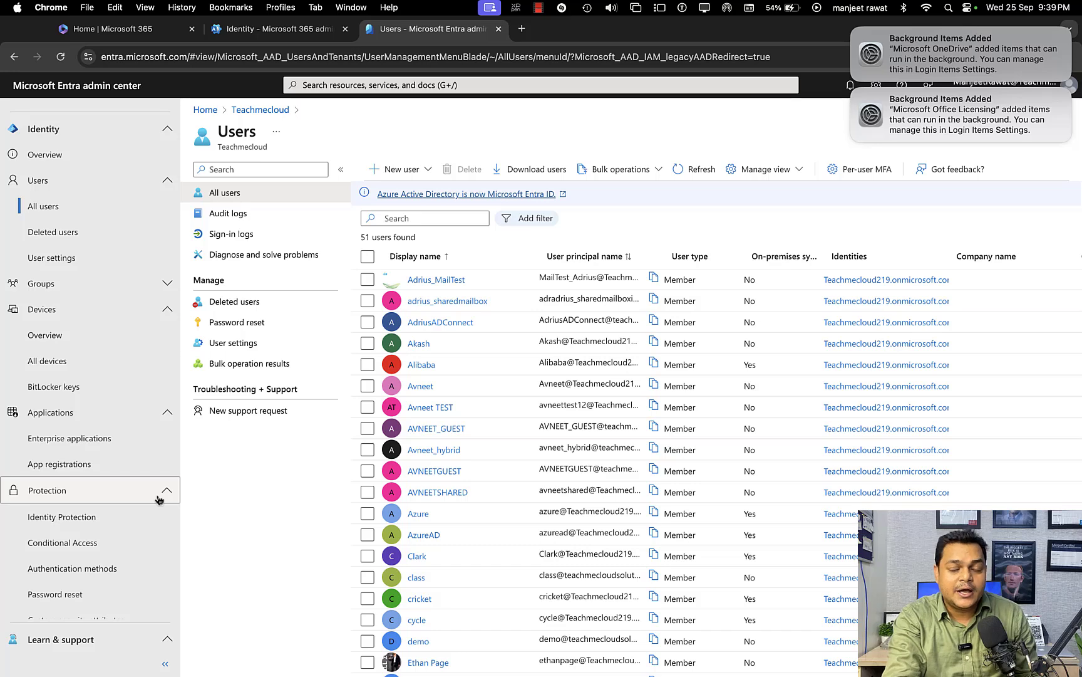
pyautogui.scroll(-2, 95, 577)
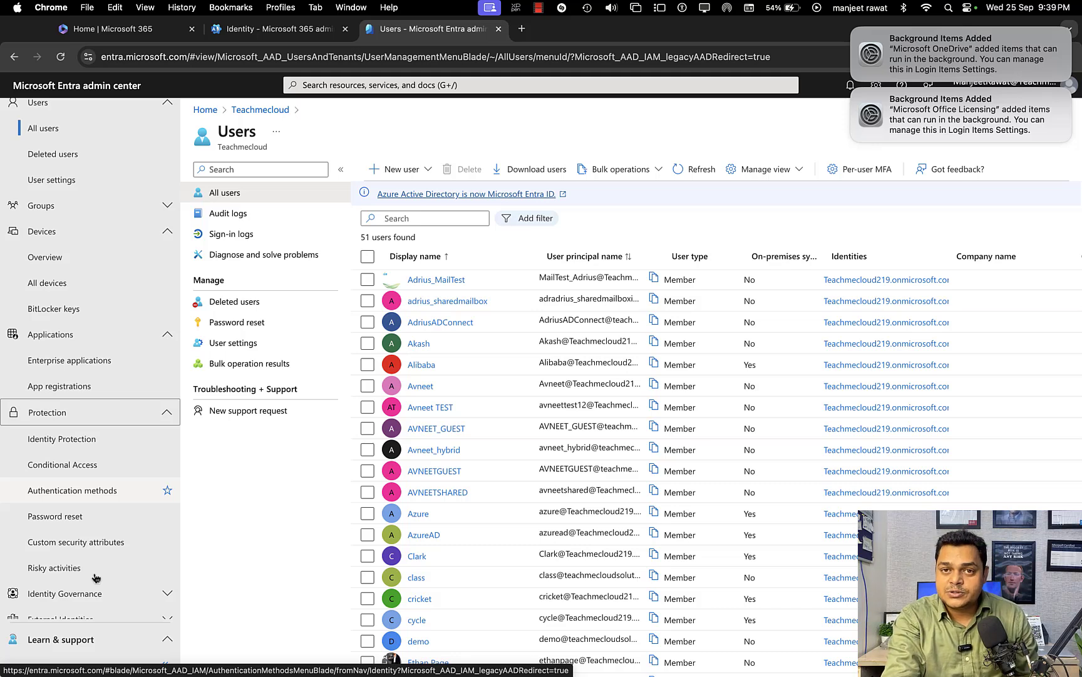
pyautogui.scroll(5, 96, 577)
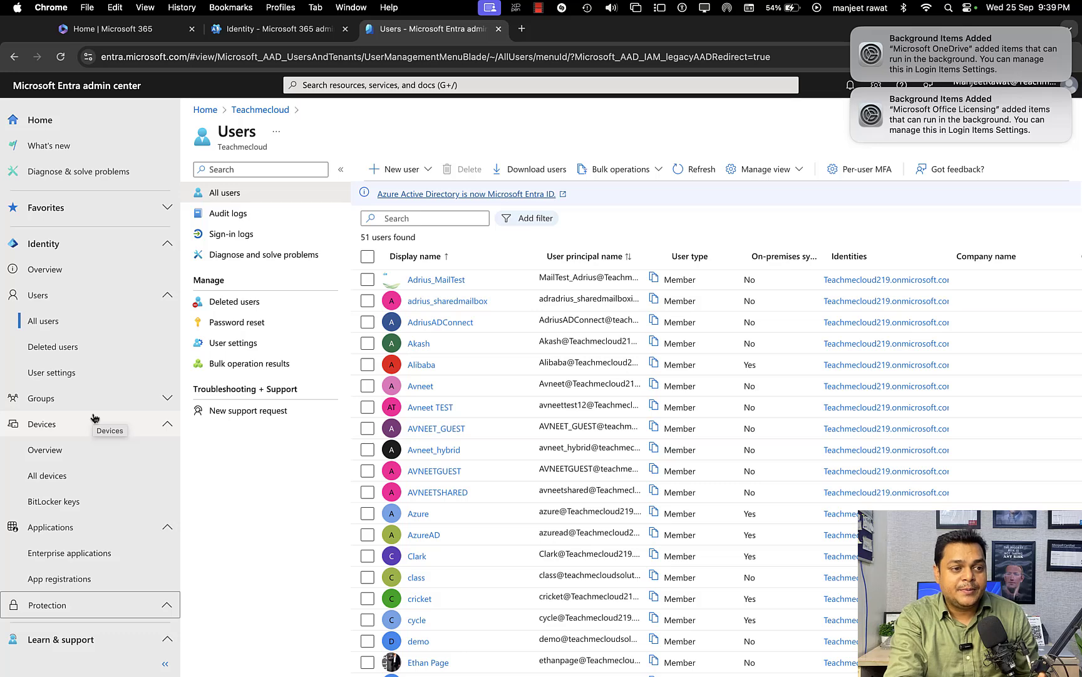
# Dismiss the background item notifications and close the Microsoft 365 and Office installer on the Mac desktop.
pyautogui.click(855, 31)
pyautogui.click(853, 30)
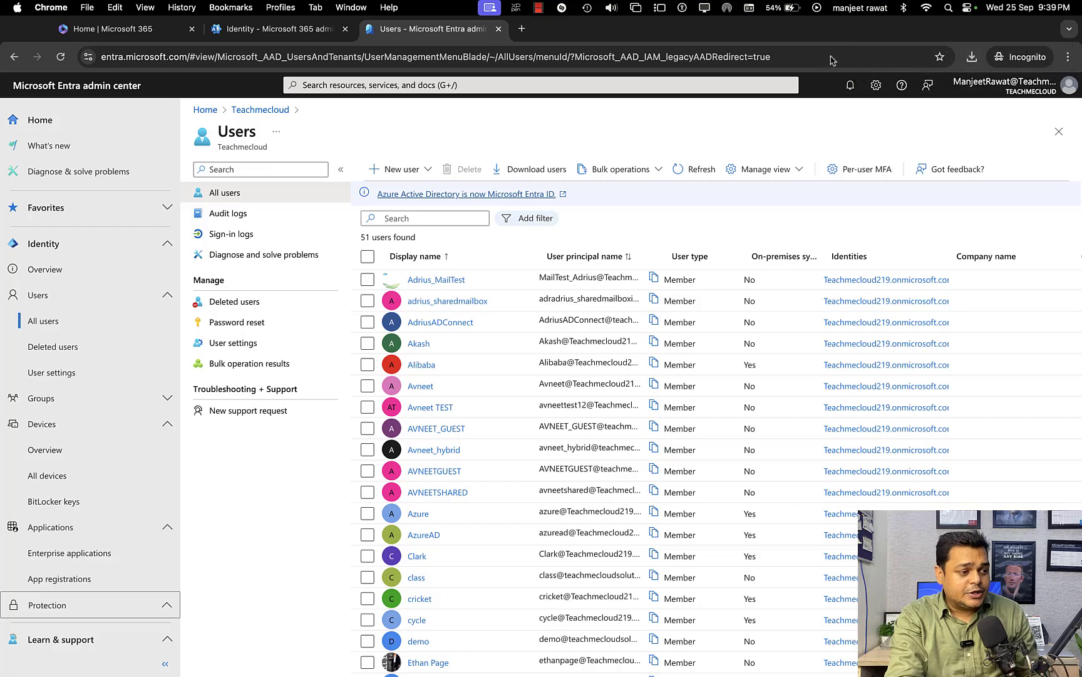
pyautogui.hotkey('ctrl', 'Left')
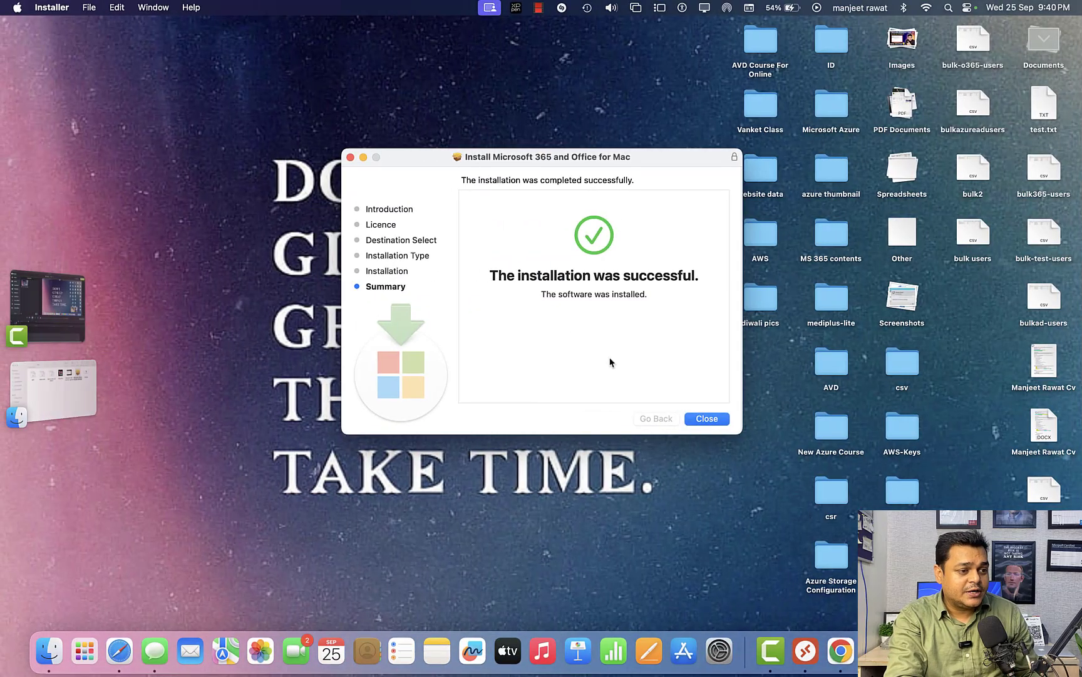
pyautogui.click(703, 425)
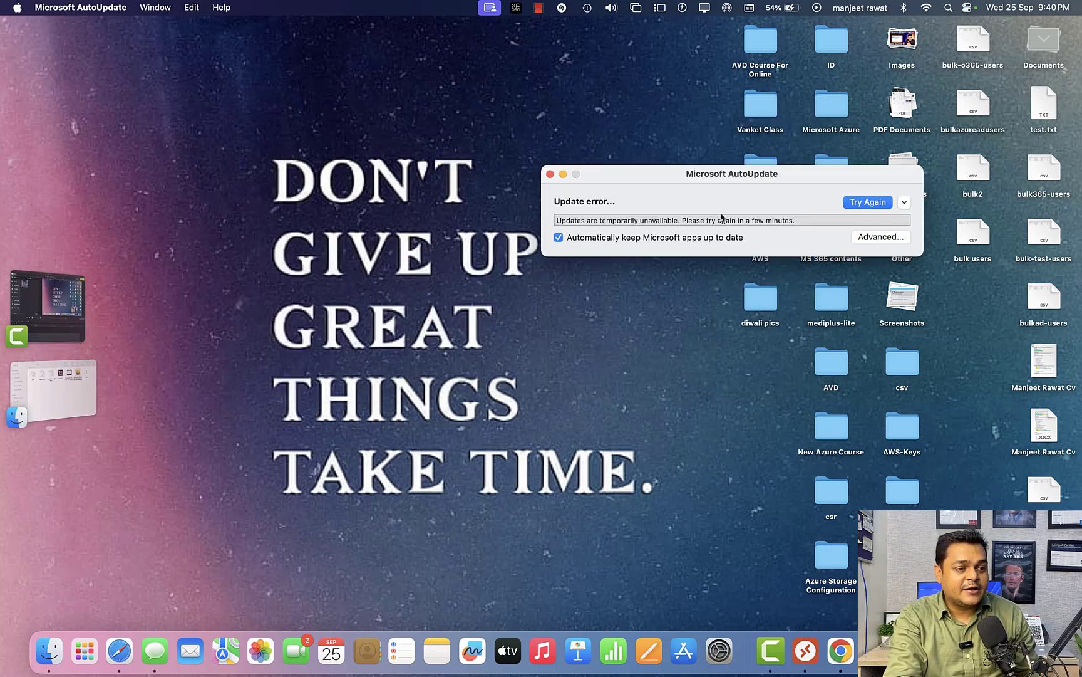
# Retry the Microsoft AutoUpdate check, and close both AutoUpdate and the Finder window of the csv folder.
pyautogui.click(878, 205)
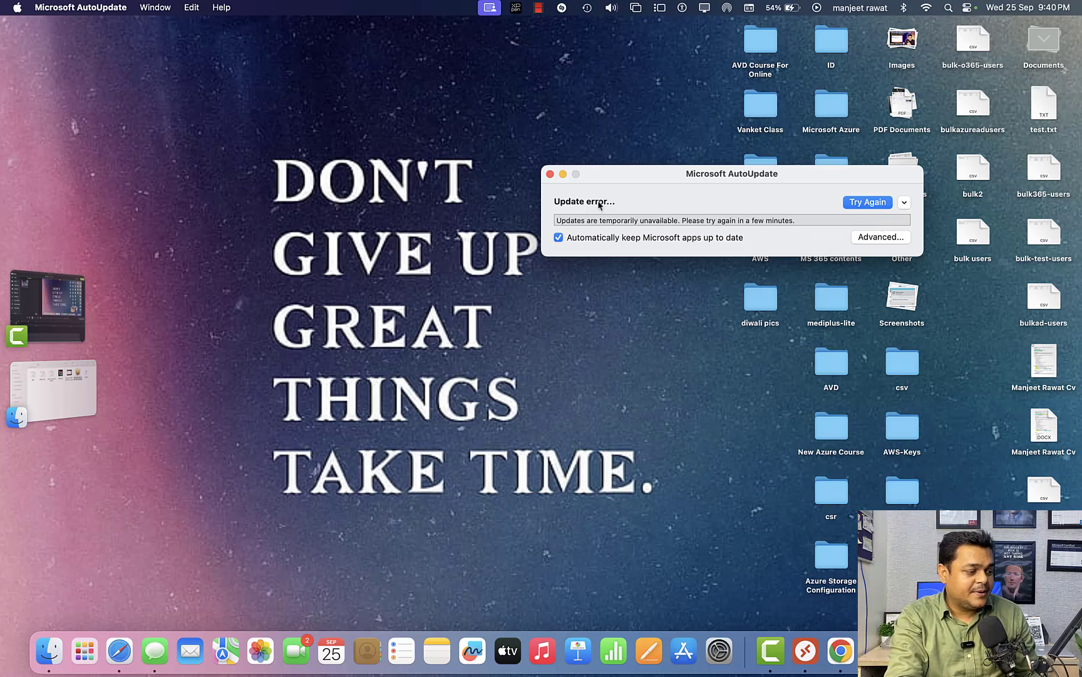
pyautogui.click(550, 174)
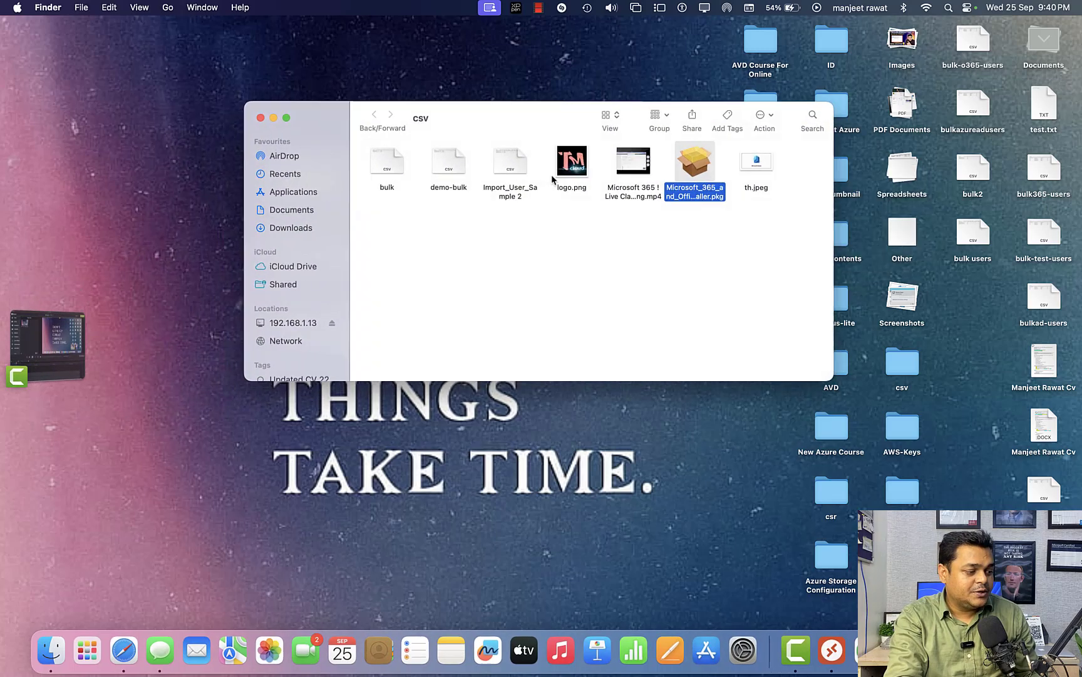
pyautogui.click(260, 119)
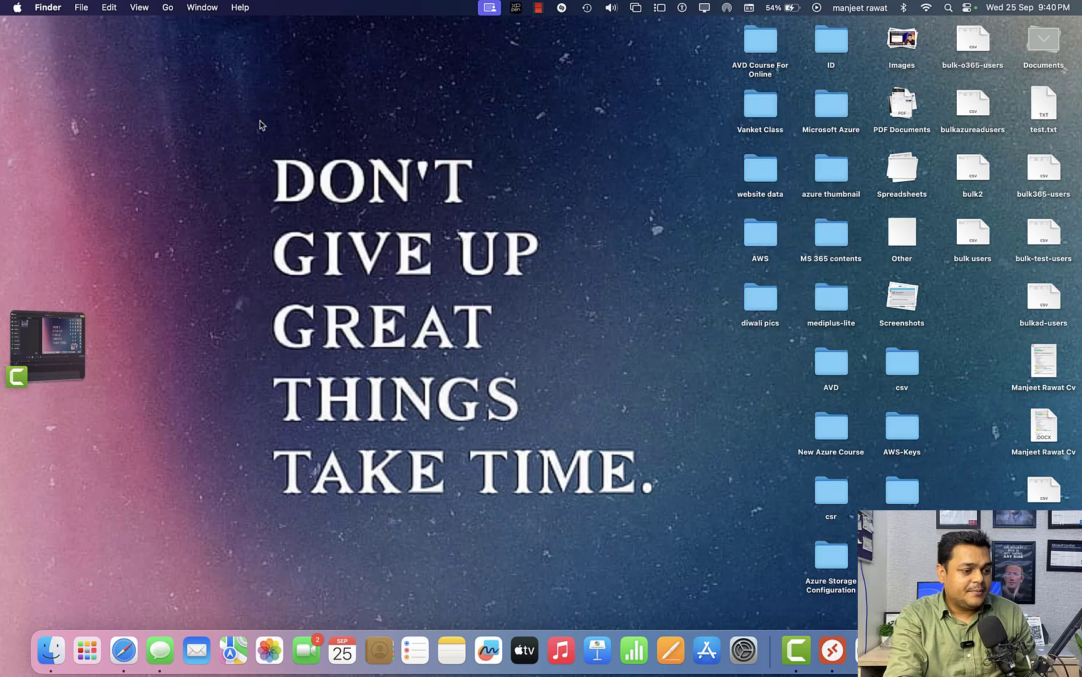
# Launch Microsoft Excel from the Mac's installed apps and create a blank workbook.
pyautogui.click(87, 650)
pyautogui.hscroll(5, 472, 428)
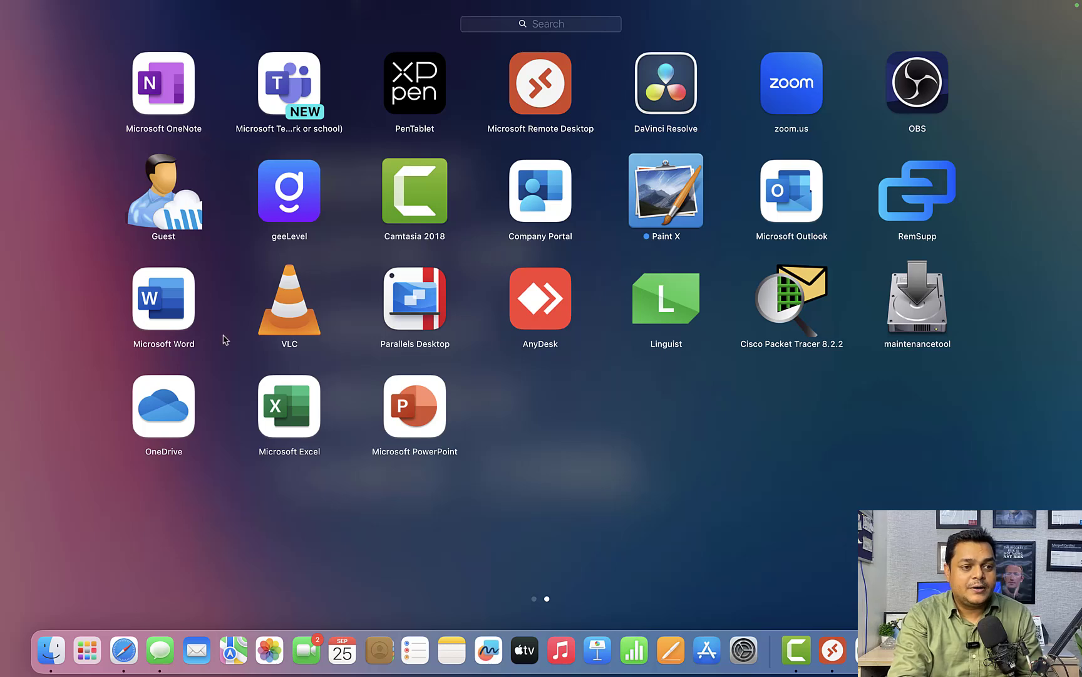
pyautogui.click(300, 425)
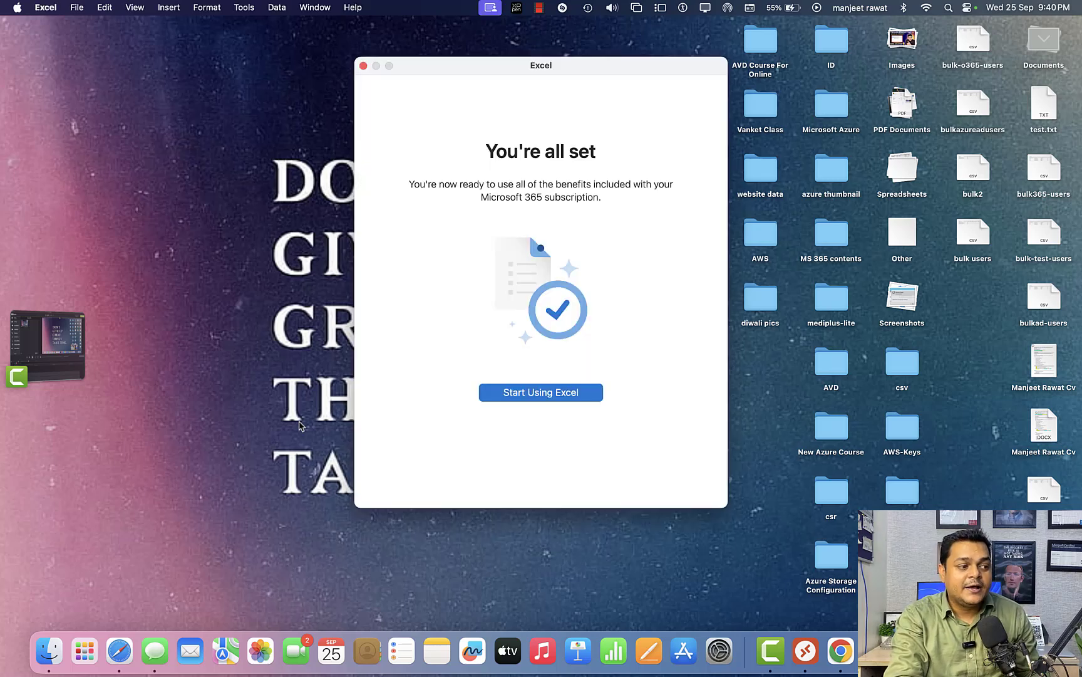
pyautogui.click(555, 395)
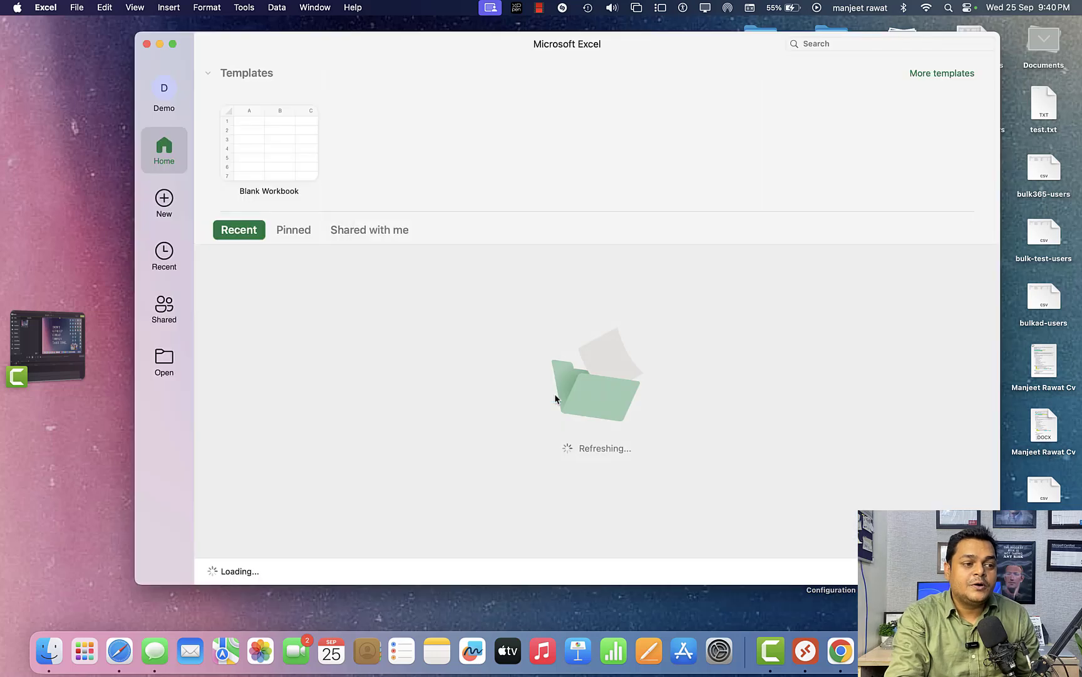
pyautogui.click(287, 143)
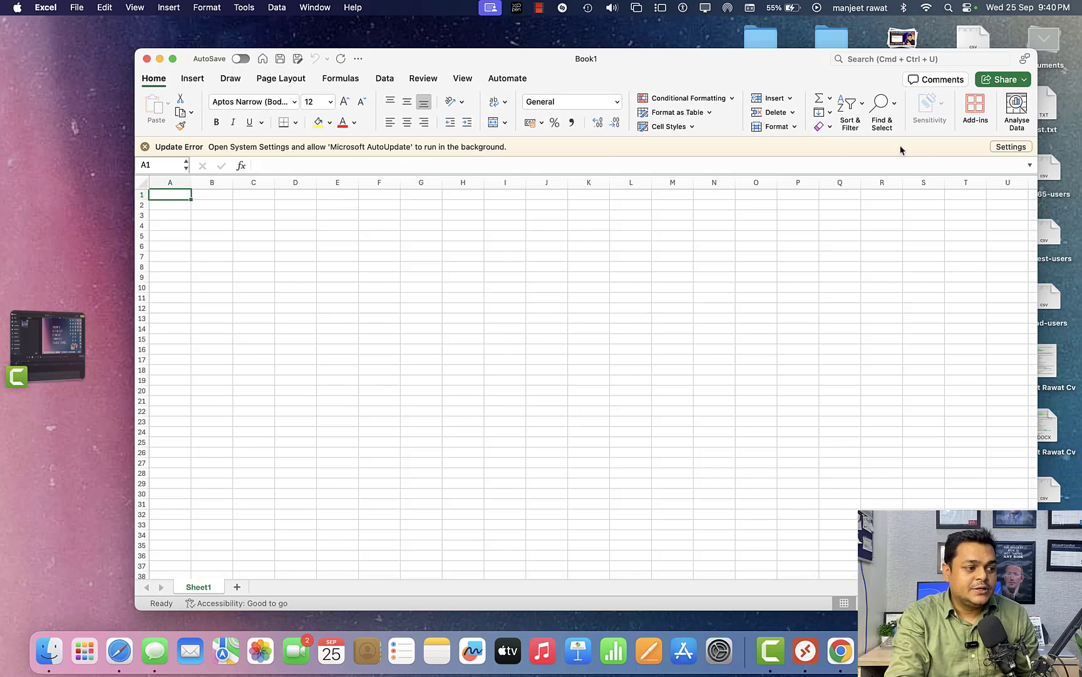
# Dismiss the update error notice in Excel and select cell H12 of the blank sheet.
pyautogui.click(143, 146)
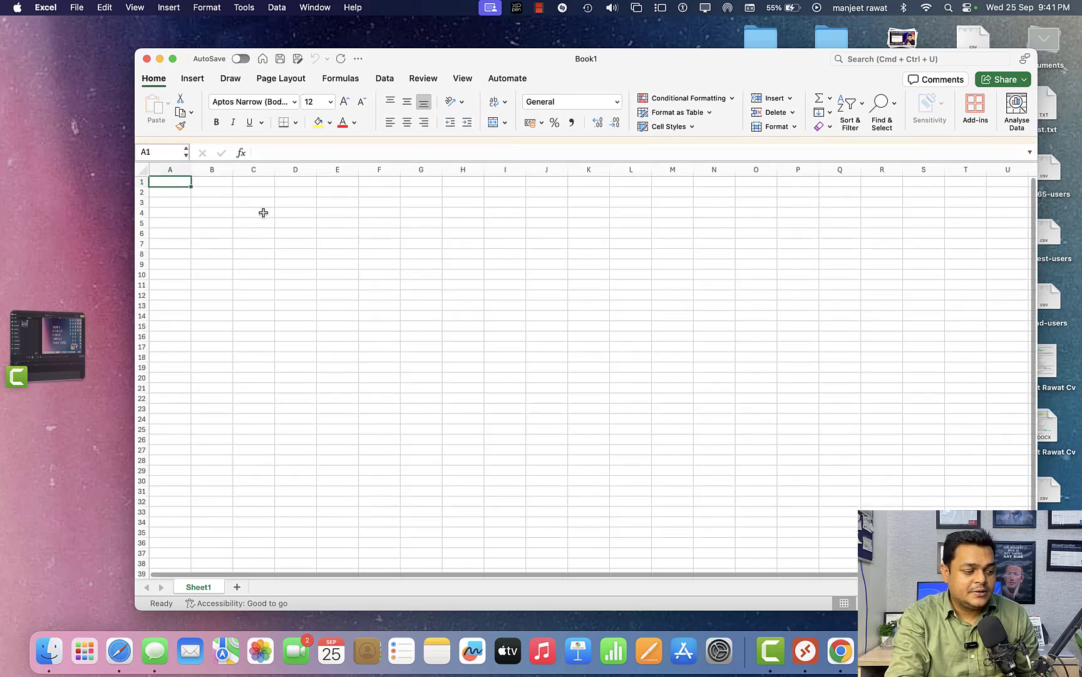
pyautogui.click(285, 244)
pyautogui.click(451, 235)
pyautogui.click(461, 287)
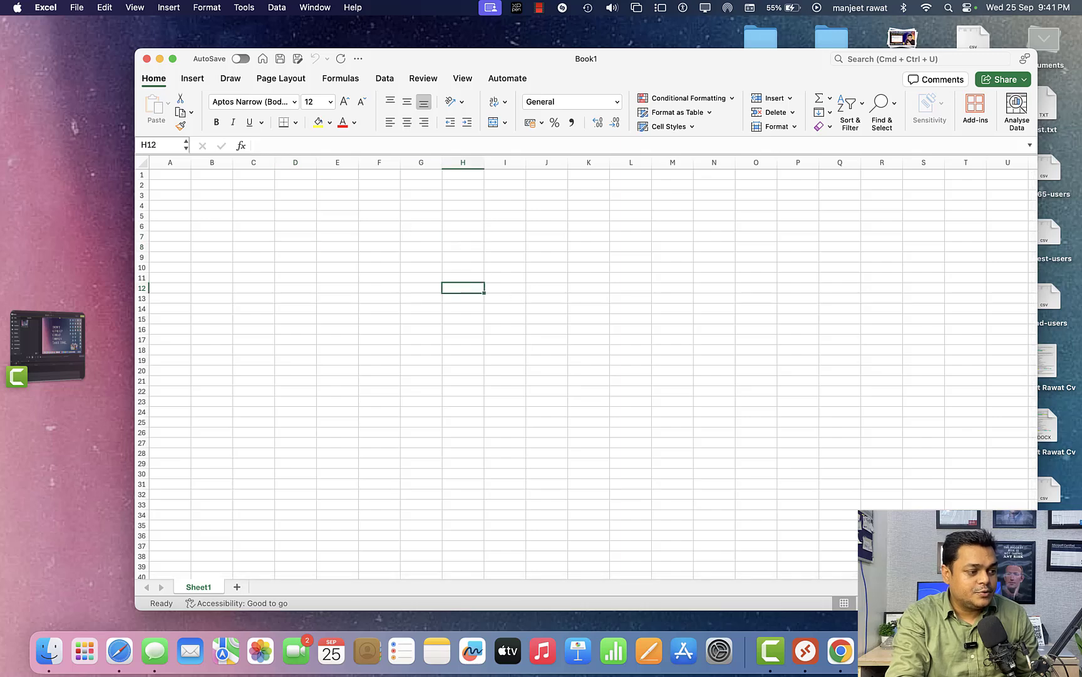
# Launch Microsoft Word, closing the blank Excel workbook, and create a blank document.
pyautogui.click(84, 652)
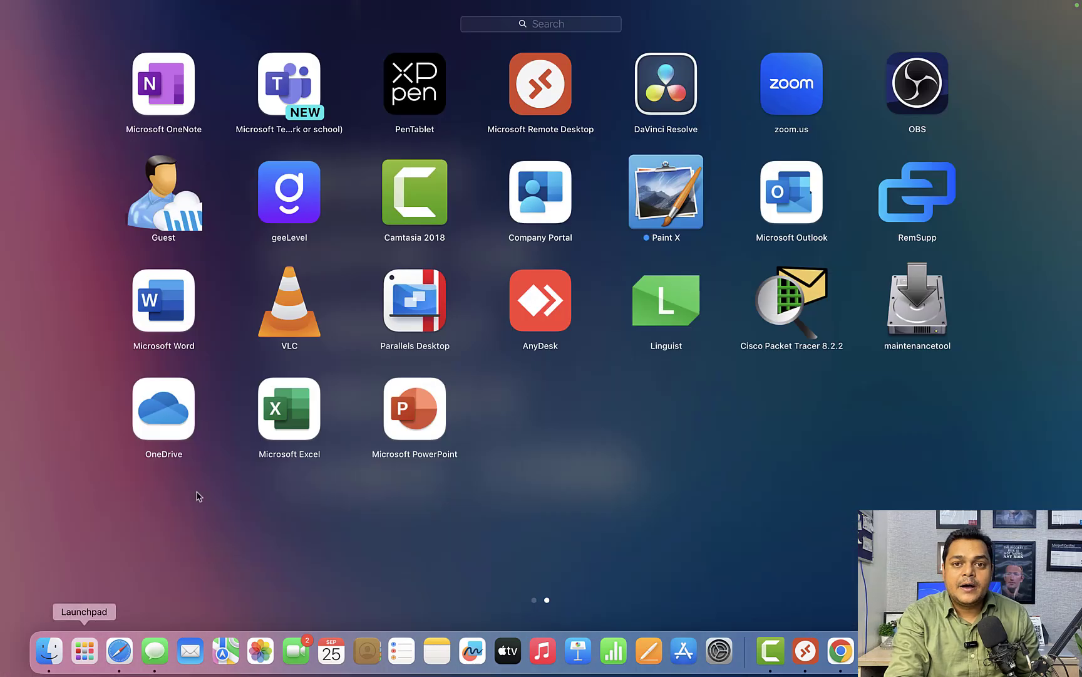
pyautogui.click(171, 318)
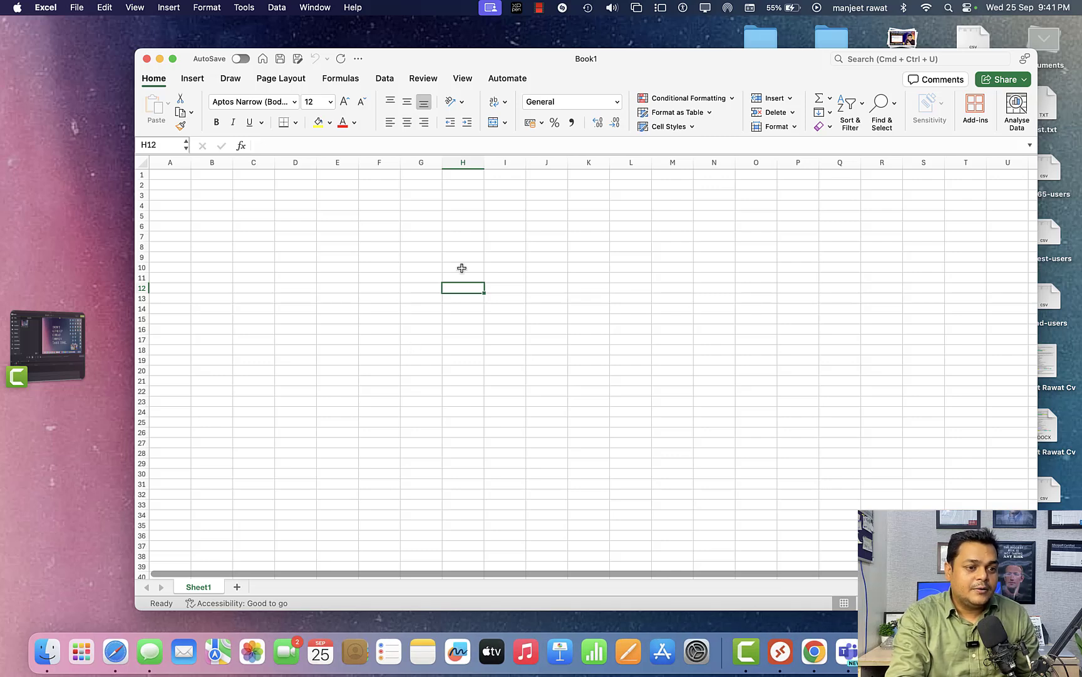
pyautogui.moveTo(695, 86); pyautogui.dragTo(740, 145)
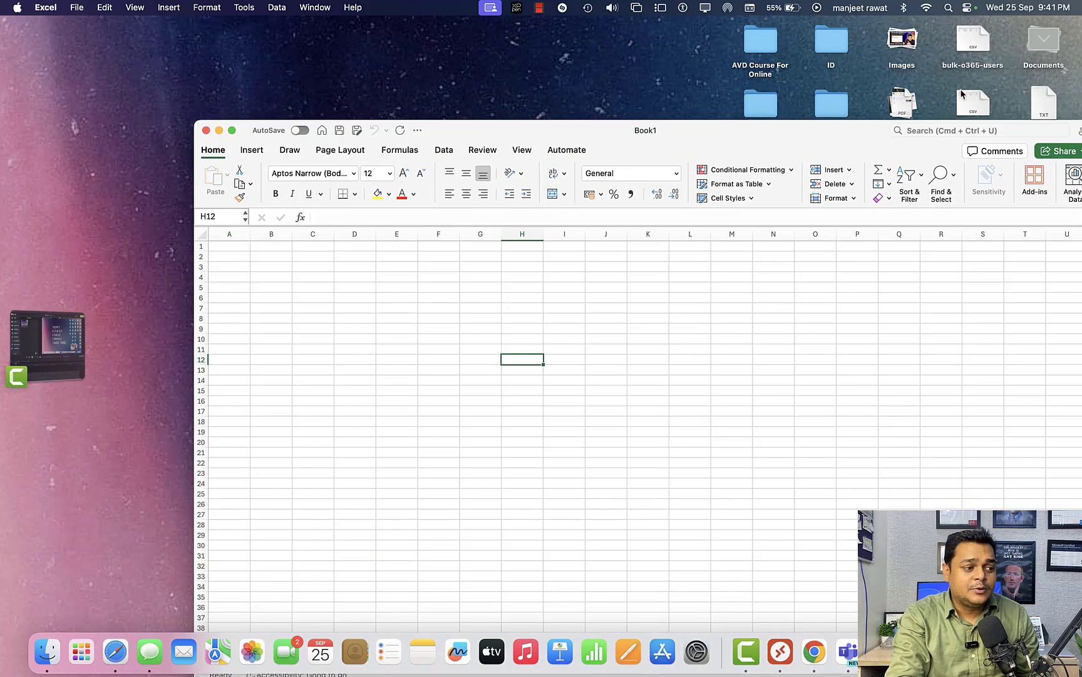
pyautogui.click(206, 131)
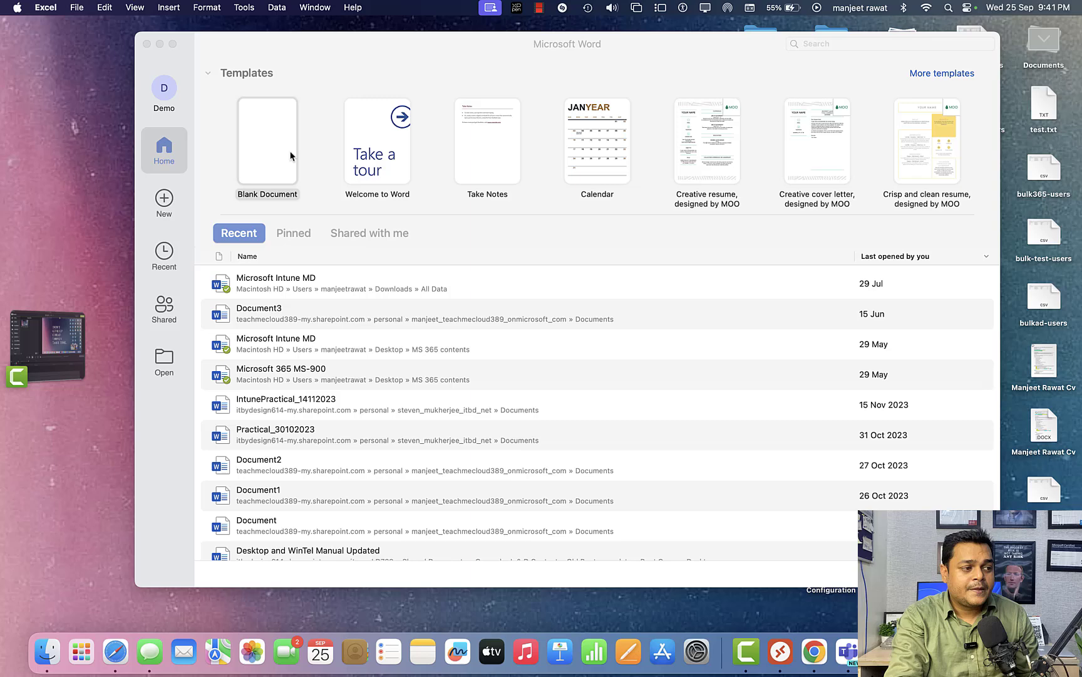
pyautogui.click(251, 149)
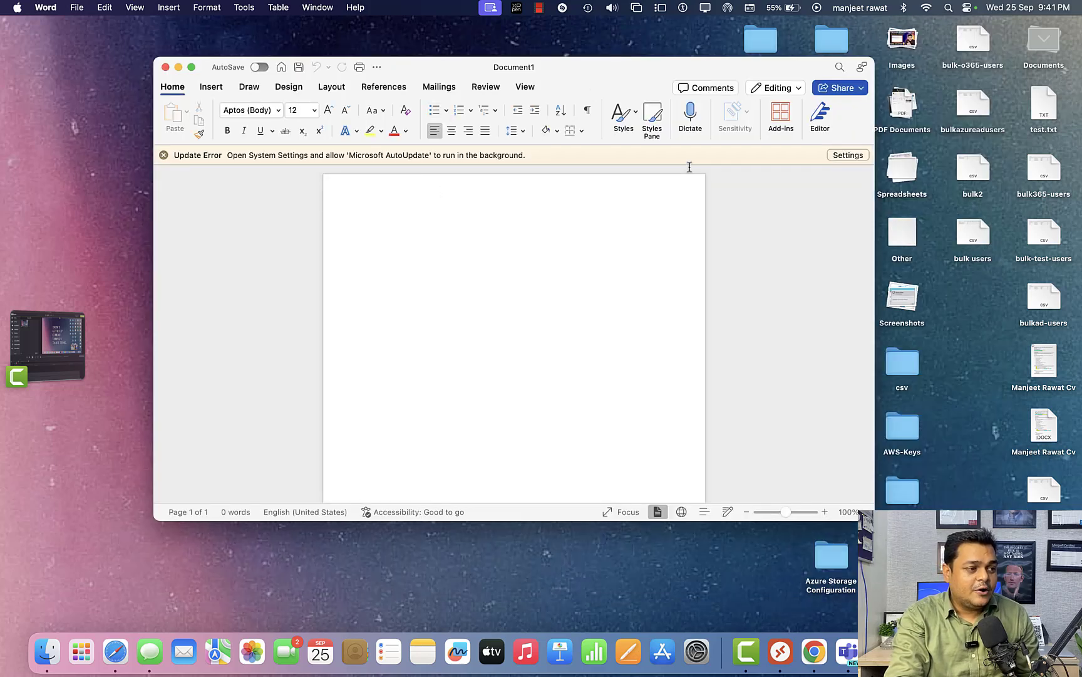
# Check the background permissions under Login Items in System Settings from Word's update notice, and close the settings.
pyautogui.click(849, 155)
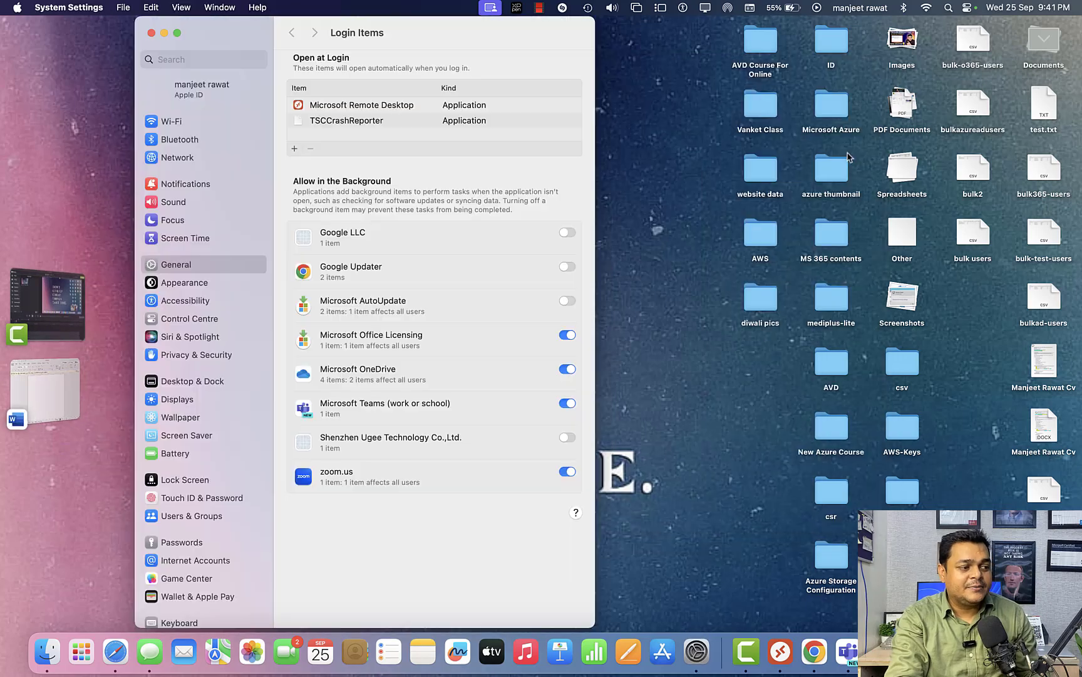
pyautogui.click(151, 33)
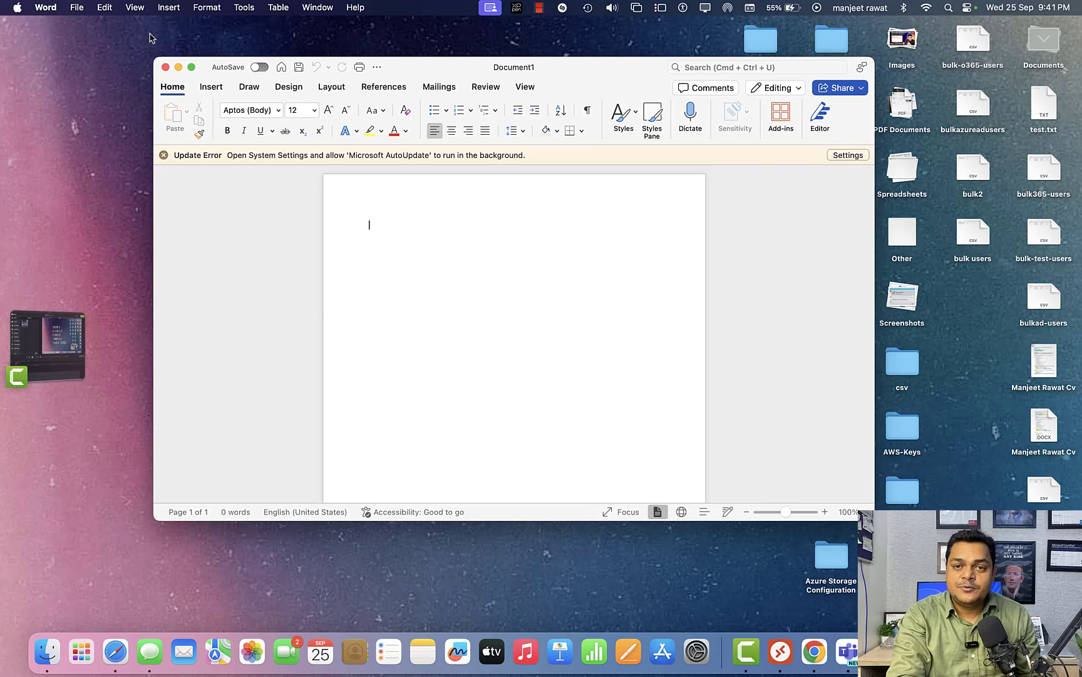
# Glance at the Entra admin center in Chrome, return to Word and close the blank document.
pyautogui.hotkey('ctrl', 'Right')
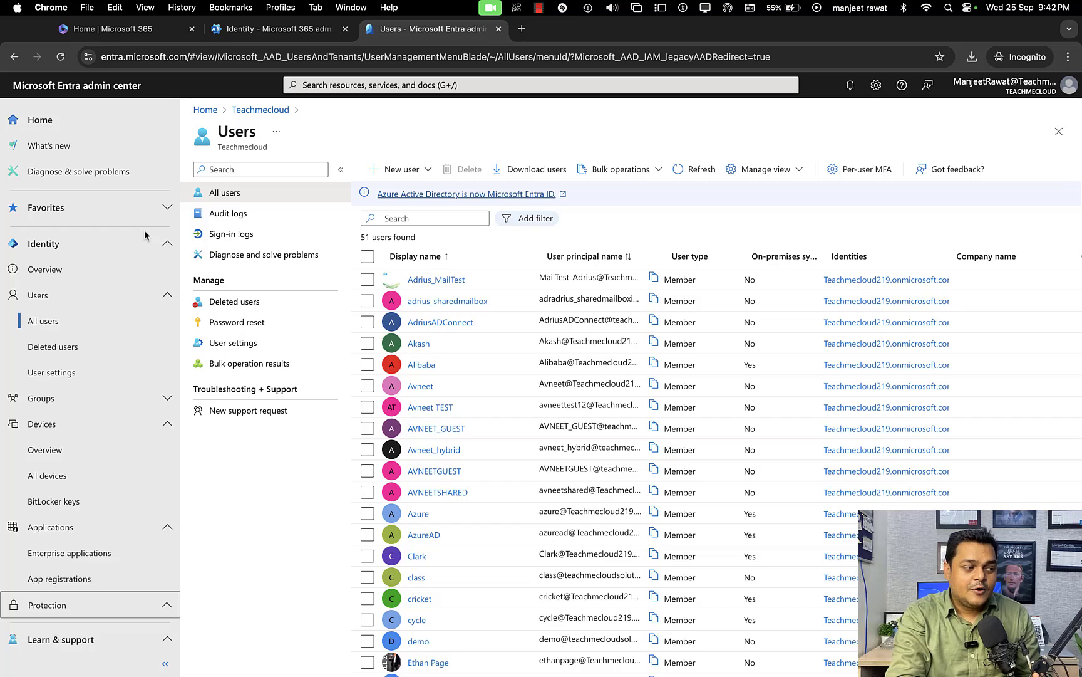
pyautogui.hotkey('ctrl', 'Left')
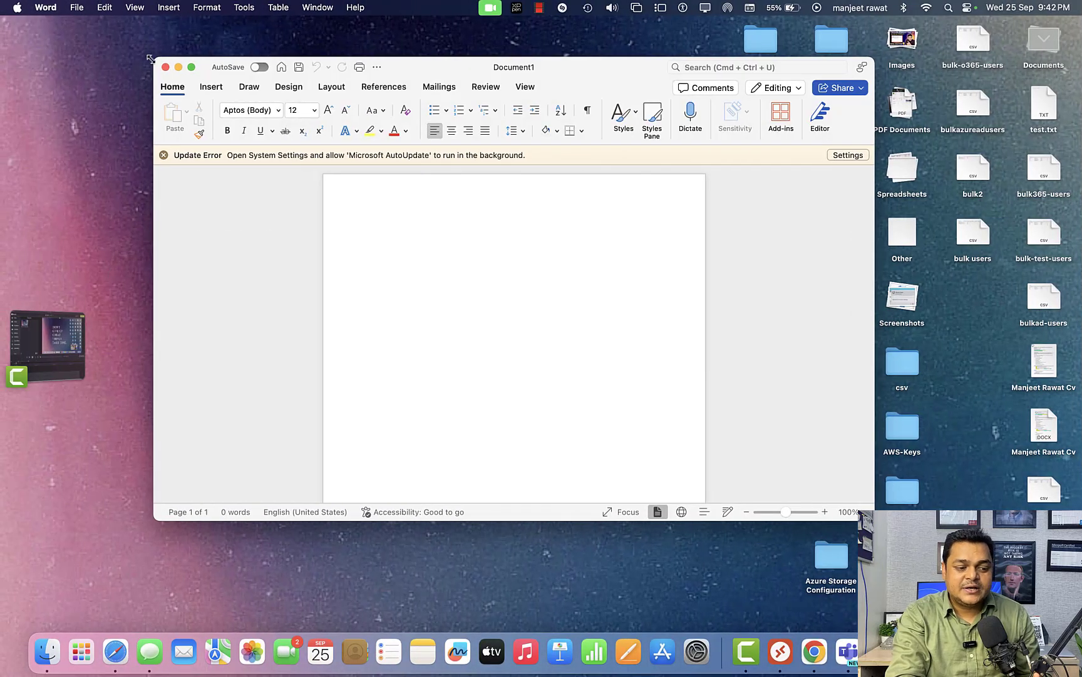
pyautogui.click(166, 67)
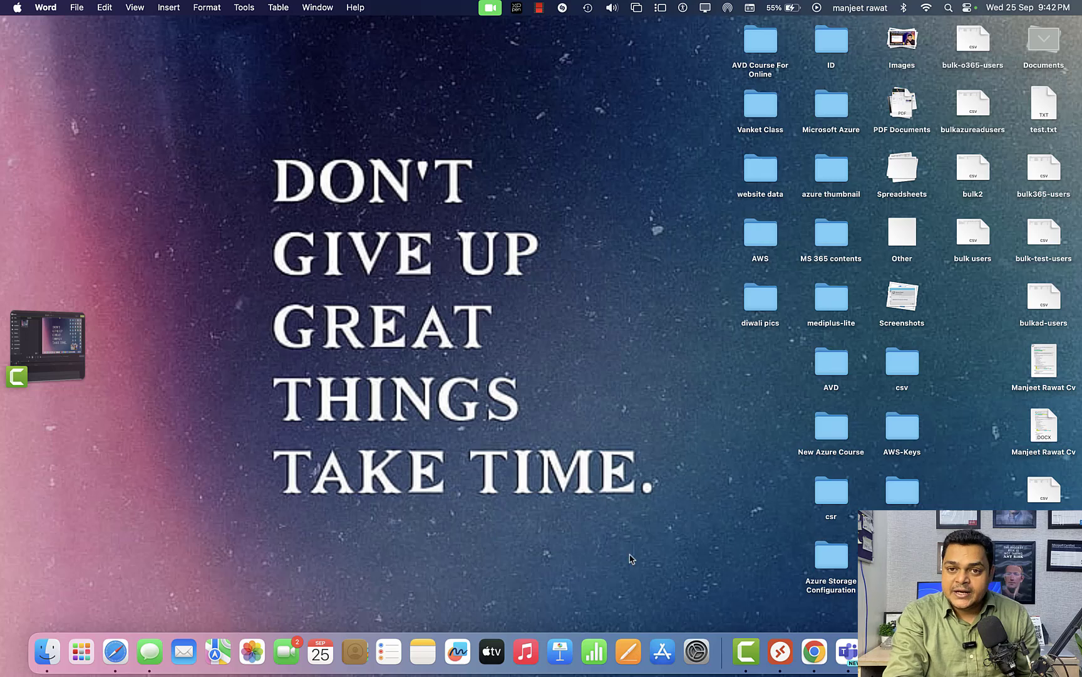